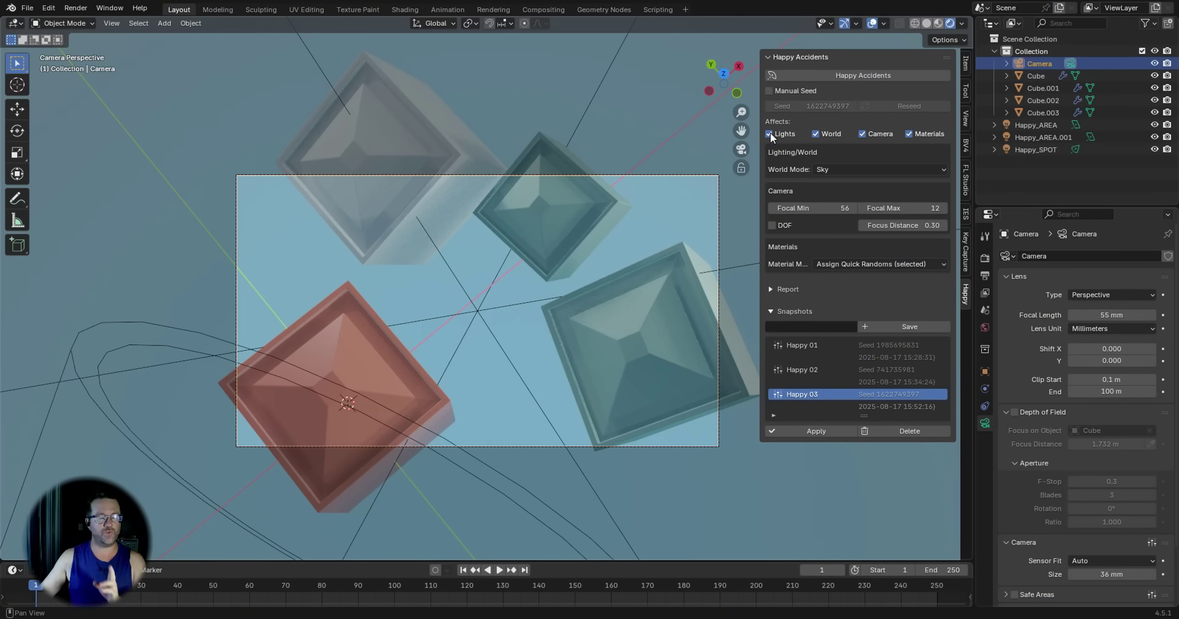
Orbit out of the camera view to see the camera and lights around the cubes.
mouse_move(592, 137)
middle_down()
mouse_move(494, 175)
mouse_move(570, 107)
mouse_move(571, 160)
mouse_move(537, 147)
mouse_move(597, 249)
middle_up()
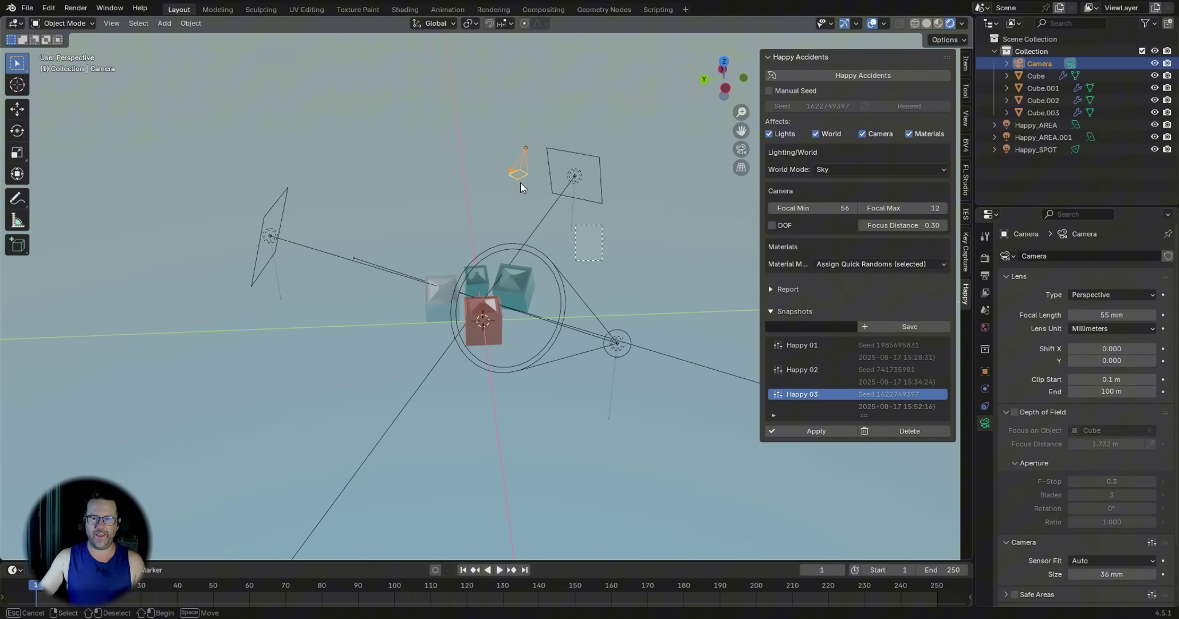
Delete the camera, the two lights and area light Happy_AREA.001, then select the red cube.
key(Delete)
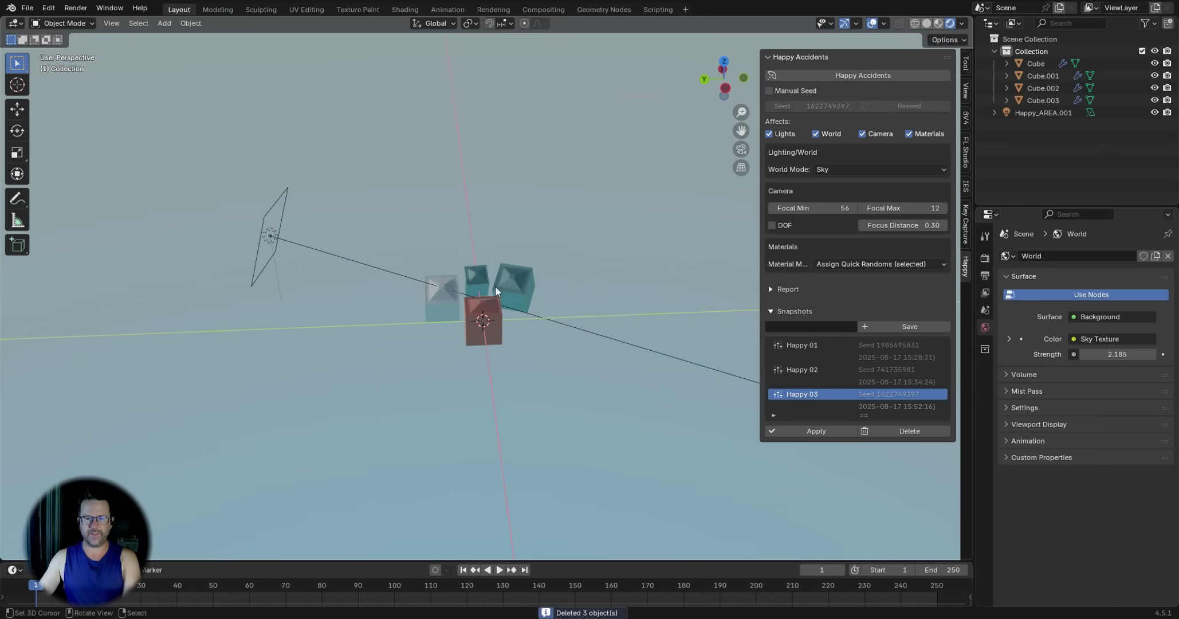
click(304, 235)
key(Delete)
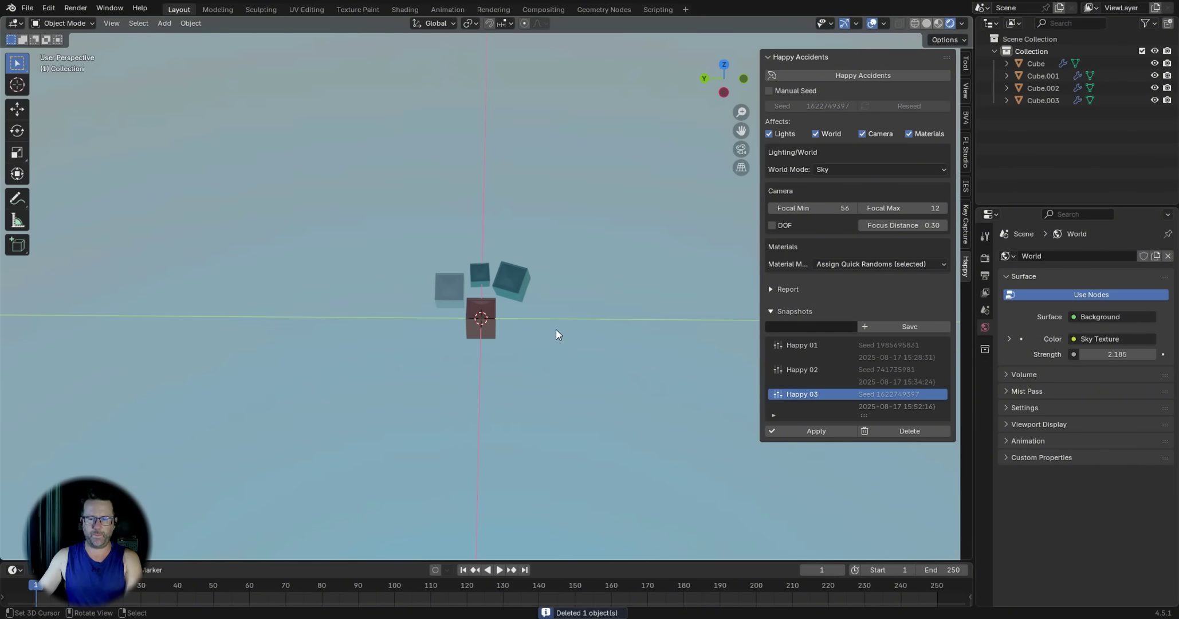
scroll(555, 328, up, 4)
scroll(567, 322, up, 2)
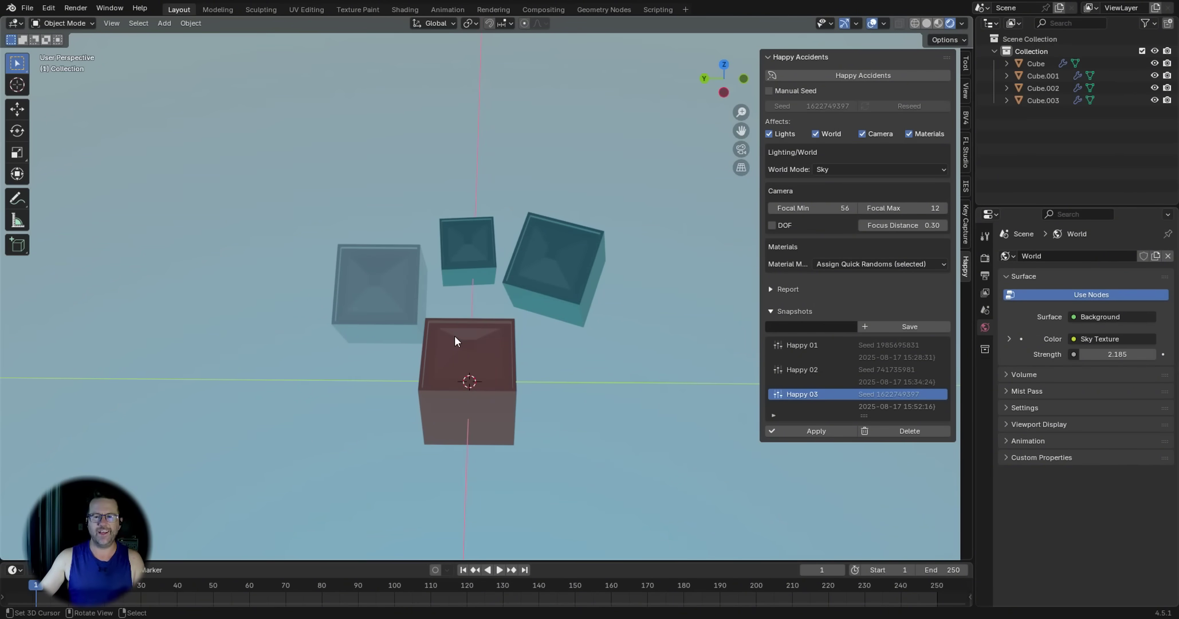
click(454, 335)
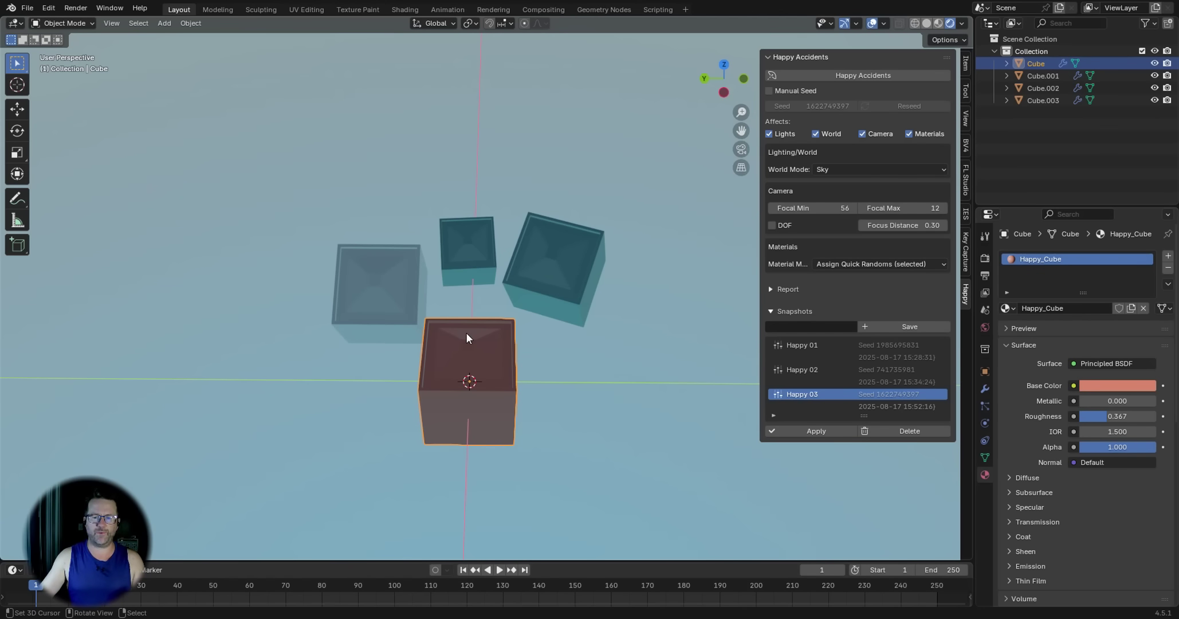
click(836, 74)
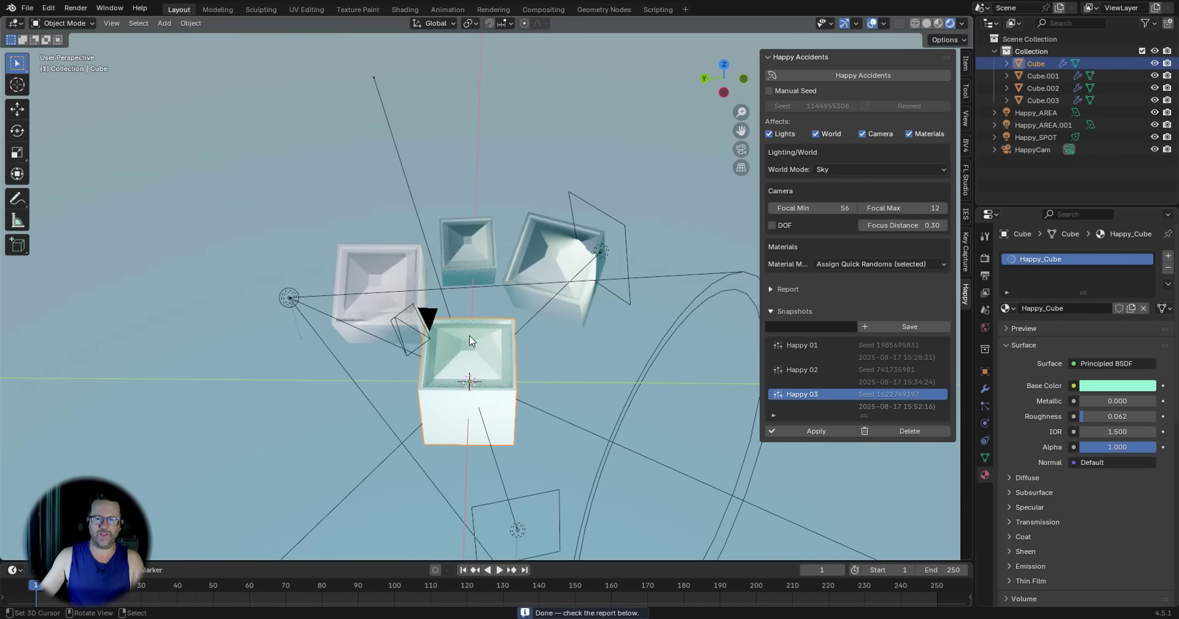
middle_drag(529, 350, 595, 317)
scroll(596, 318, up, 3)
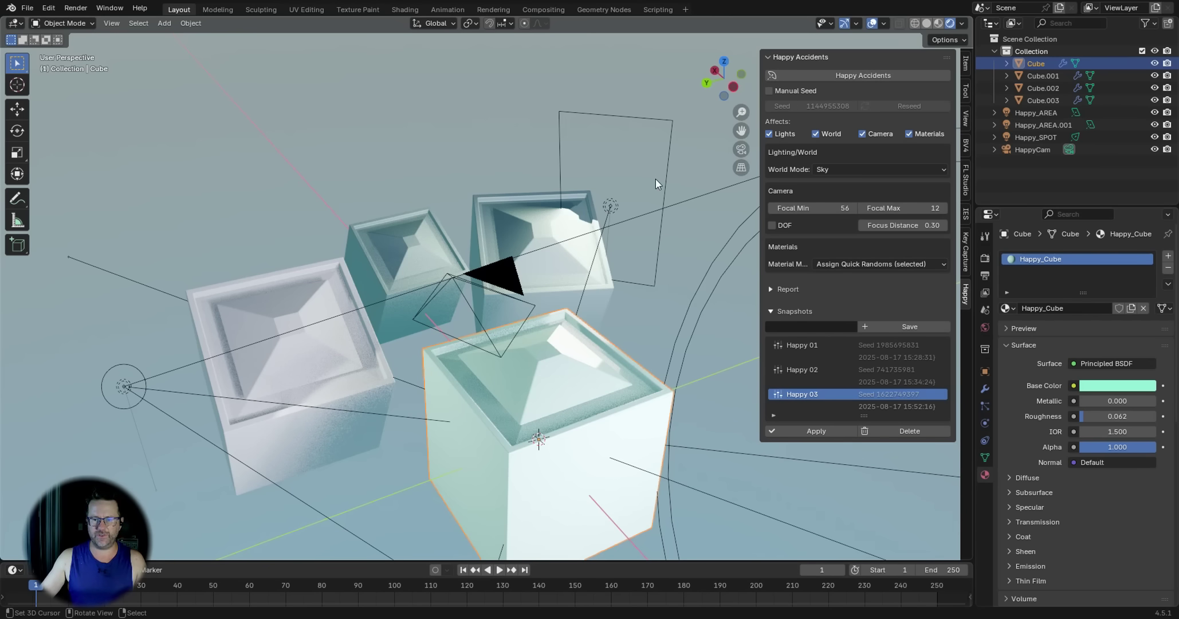
scroll(656, 178, down, 4)
Move the HappyCam below the cubes in top view and rotate it to face them.
click(483, 303)
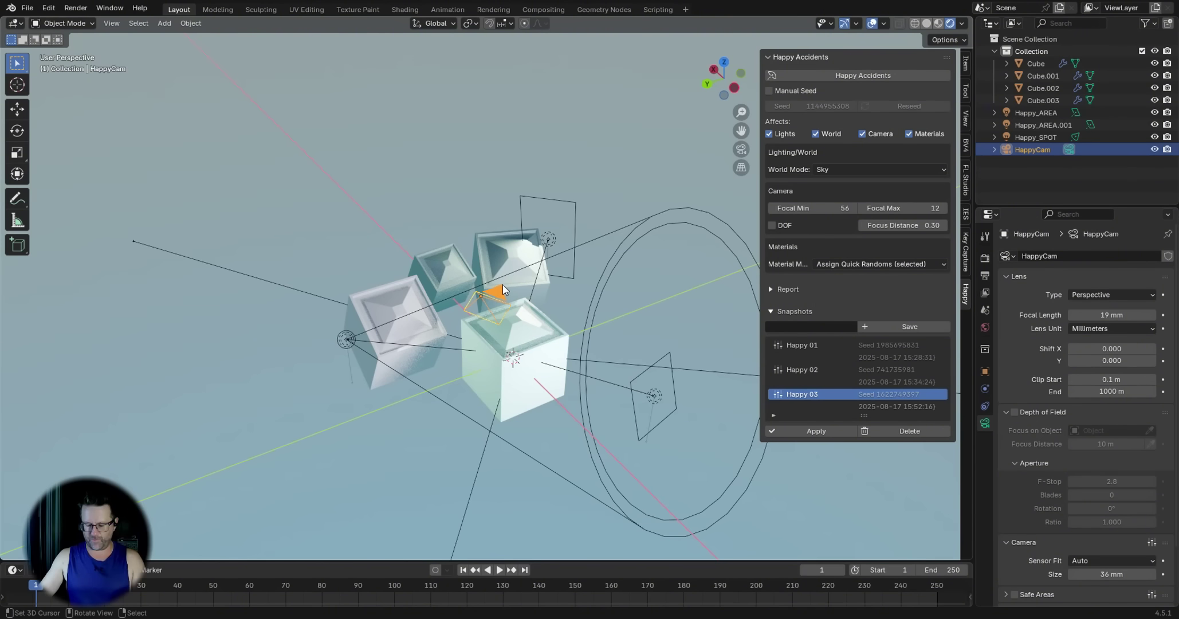
key(KP_7)
key(g)
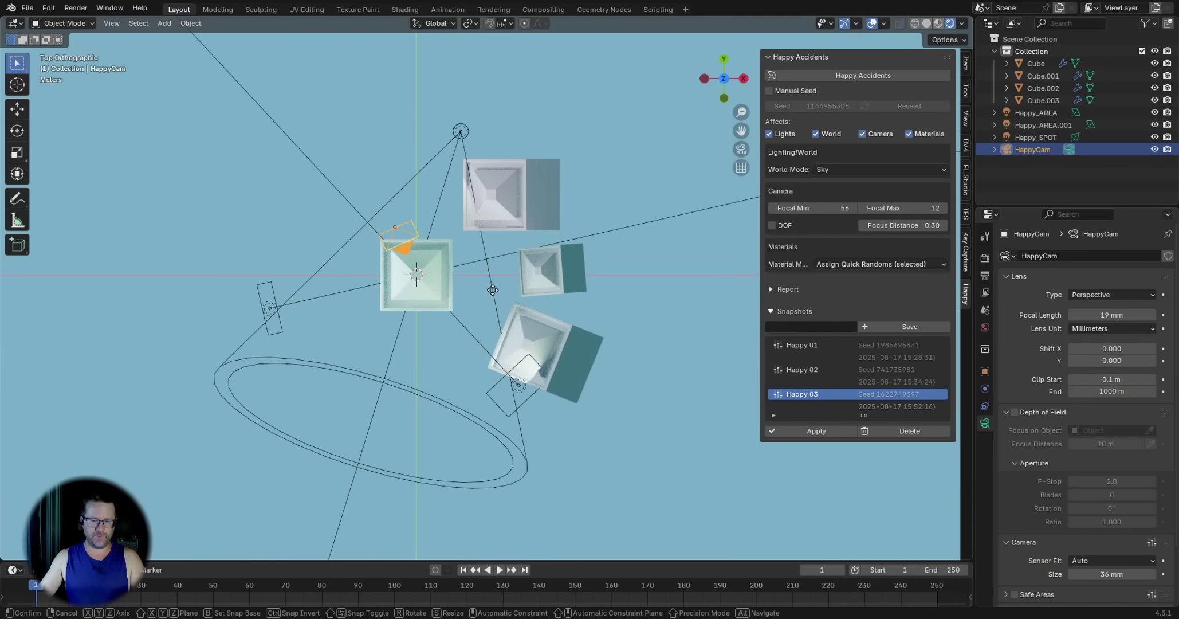
click(476, 457)
key(r)
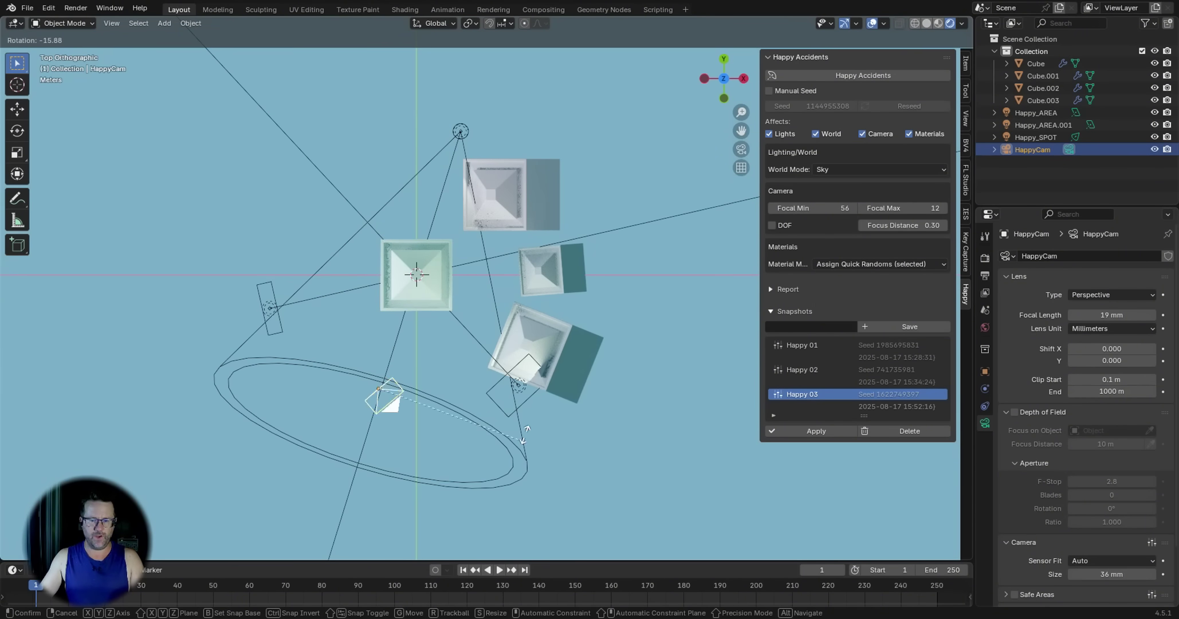
click(439, 288)
middle_drag(439, 288, 544, 222)
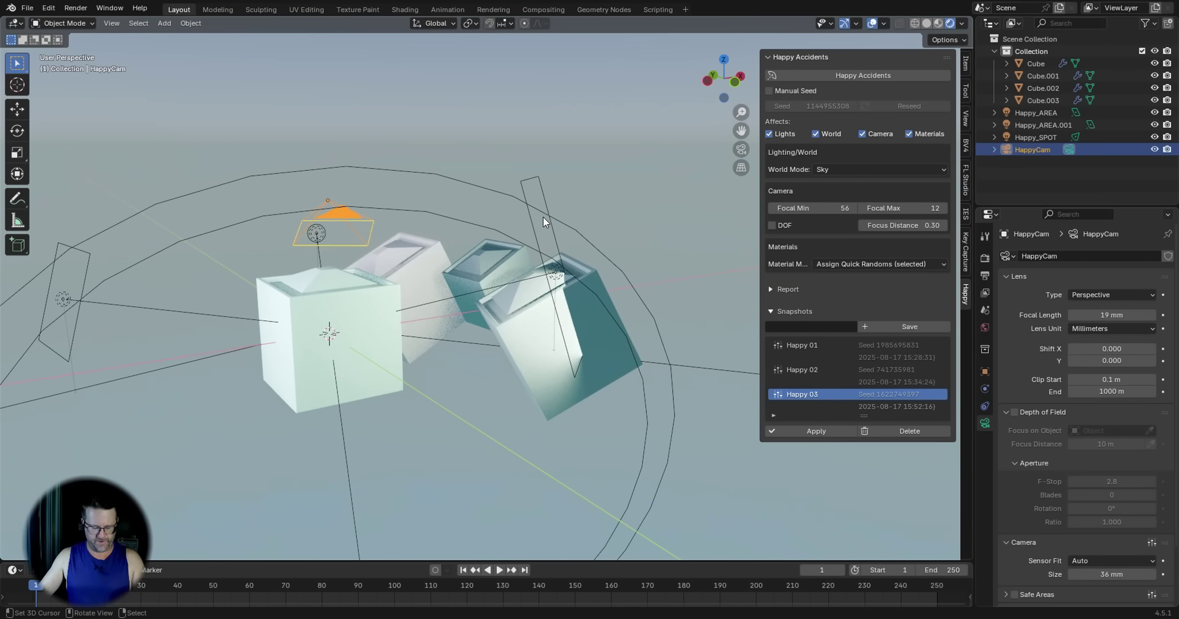
Look through the HappyCam and lengthen its focal length to 43 mm.
key(KP_0)
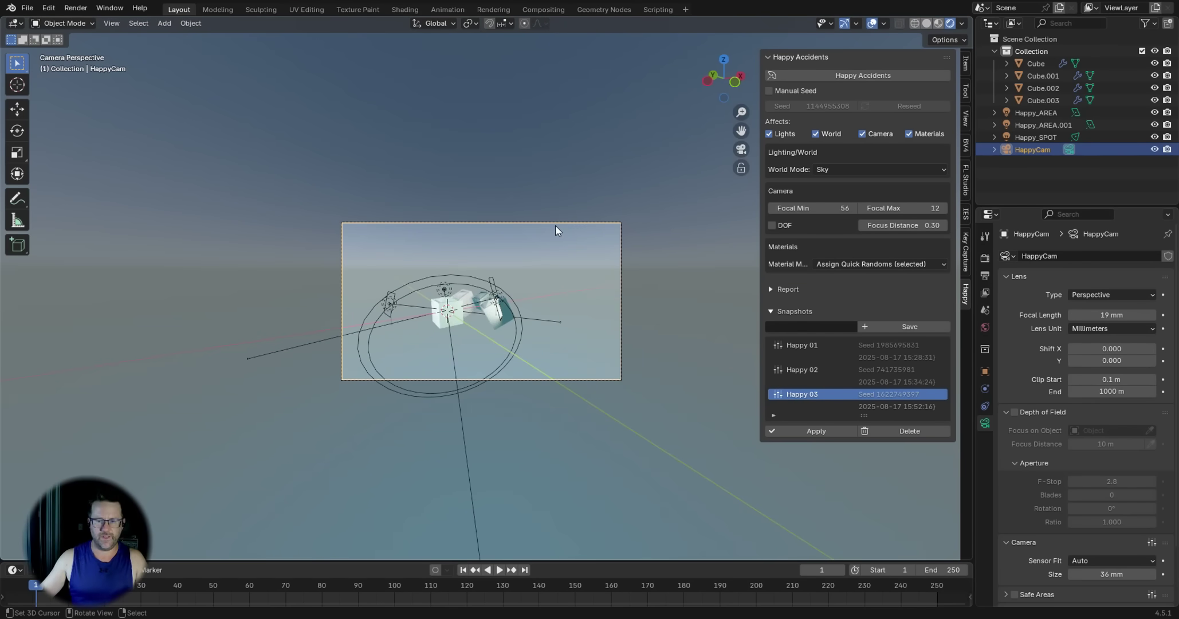
scroll(562, 243, up, 5)
ctrl+middle_drag(508, 290, 560, 212)
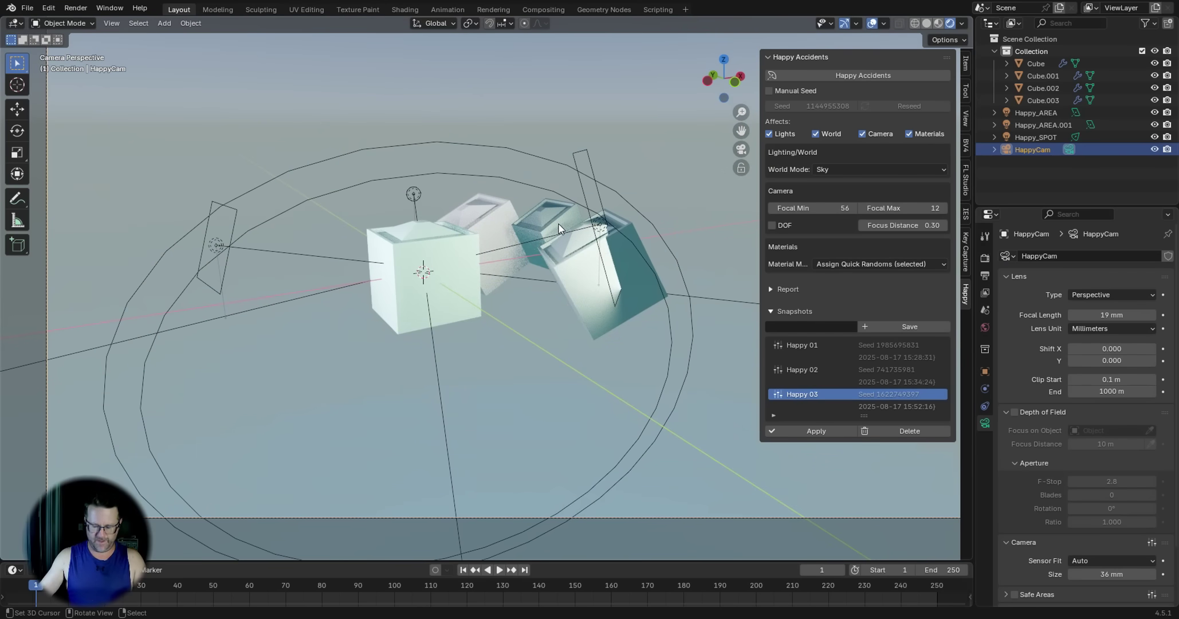
mouse_move(541, 100)
shift+middle_down()
mouse_move(478, 133)
mouse_move(569, 188)
shift+middle_up()
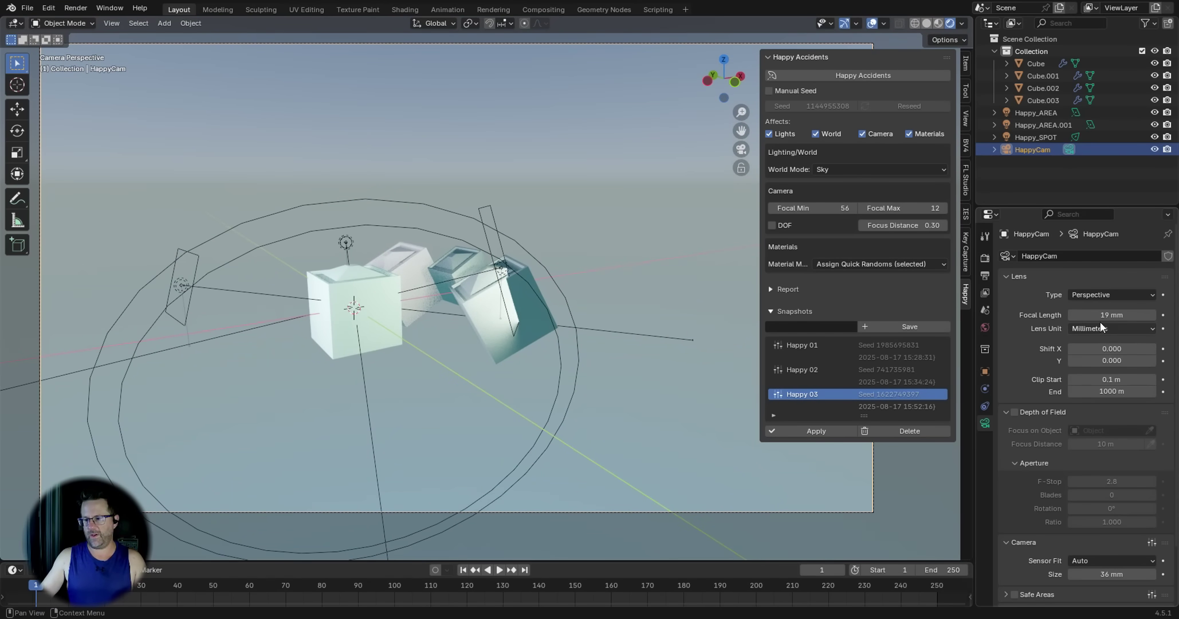
drag(1102, 317, 1152, 318)
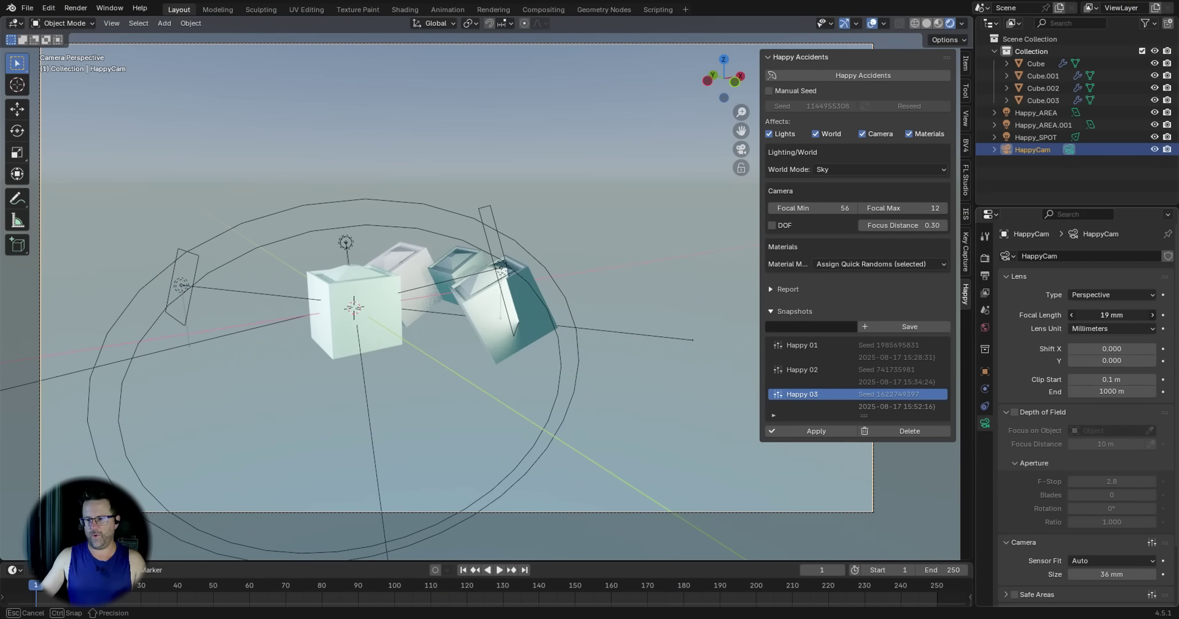
scroll(599, 189, down, 3)
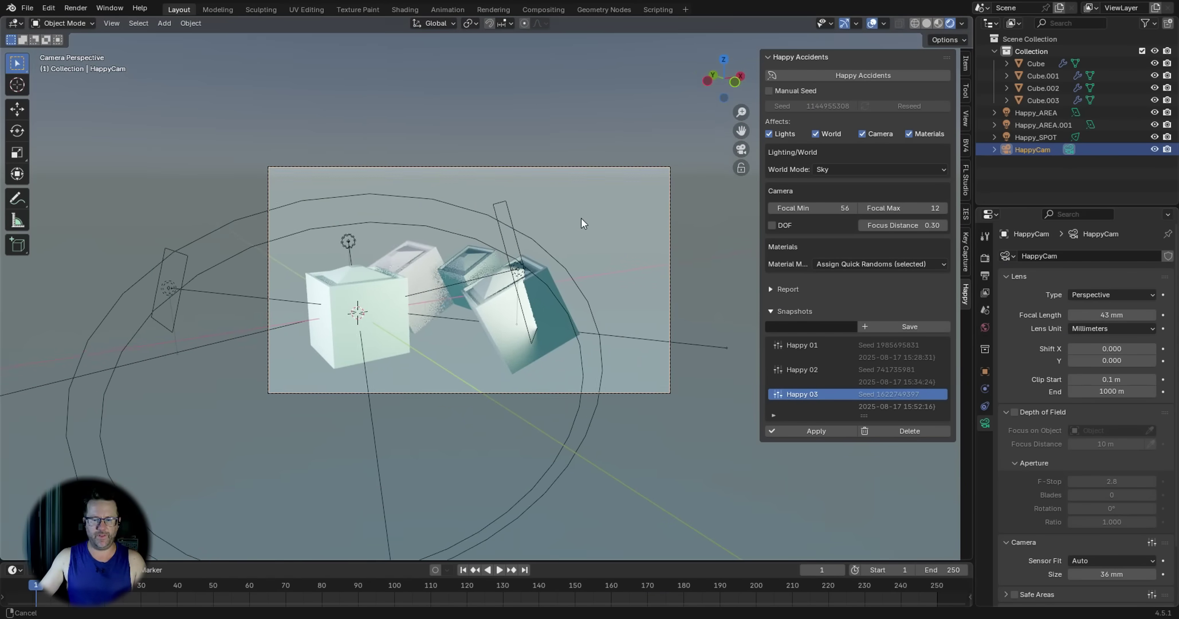
scroll(581, 217, up, 4)
scroll(548, 231, down, 2)
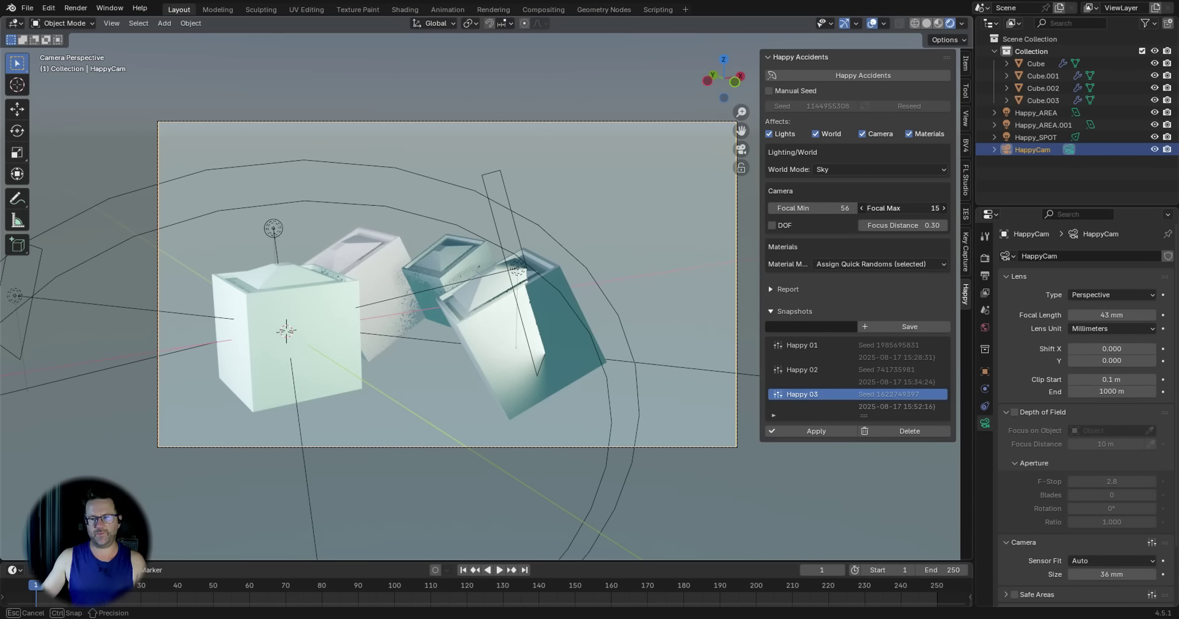
Reroll the scene, raise Focal Max and reroll again with the higher limit.
click(870, 75)
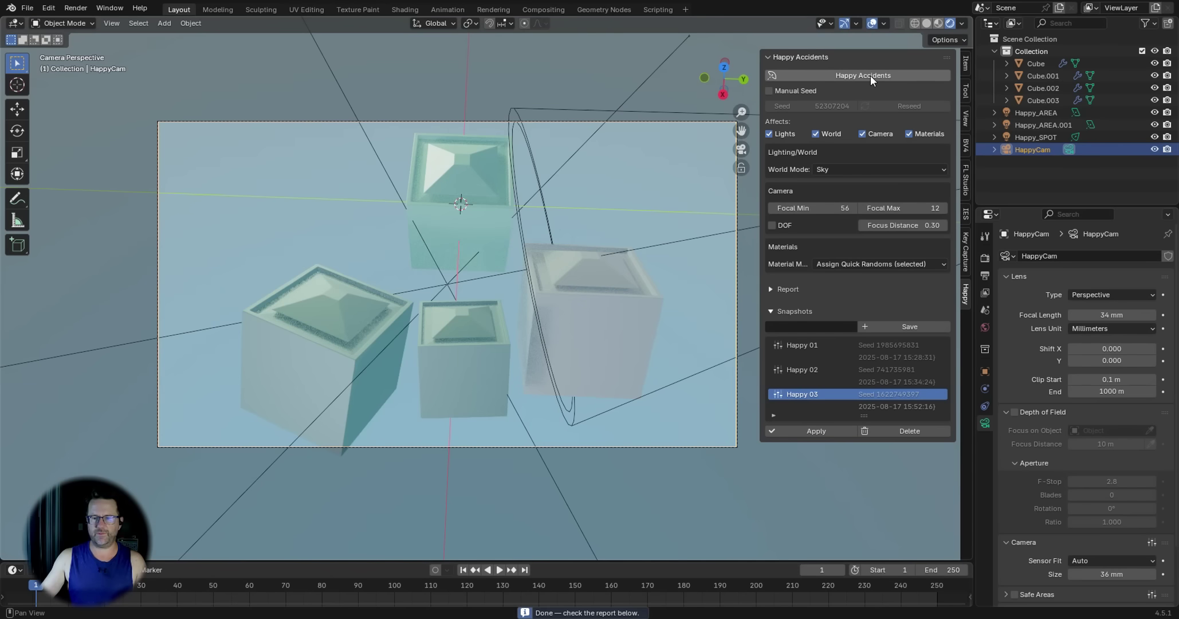
drag(911, 211, 949, 208)
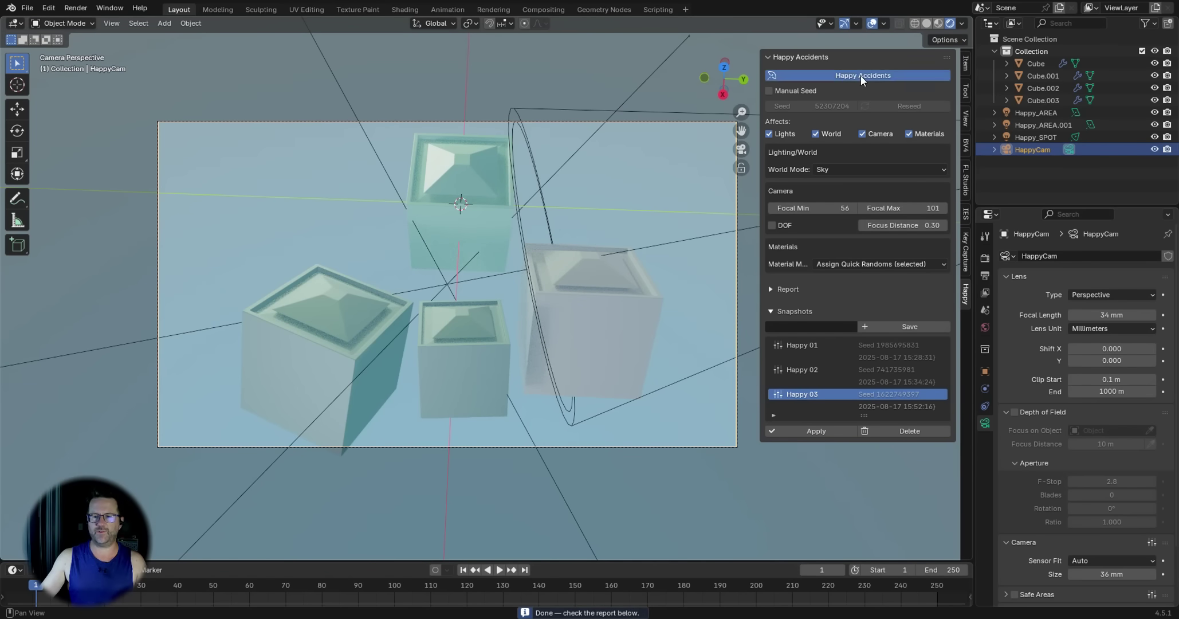
click(861, 74)
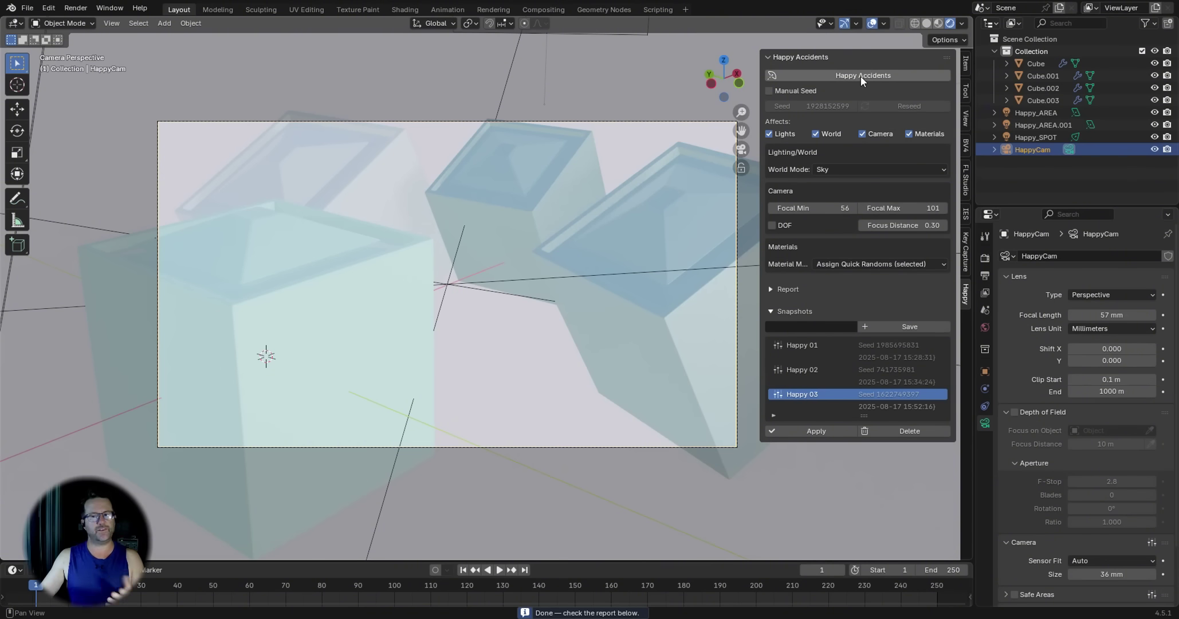
Set Focal Max to 25 and reroll the scene with the capped focal length.
drag(899, 205, 914, 206)
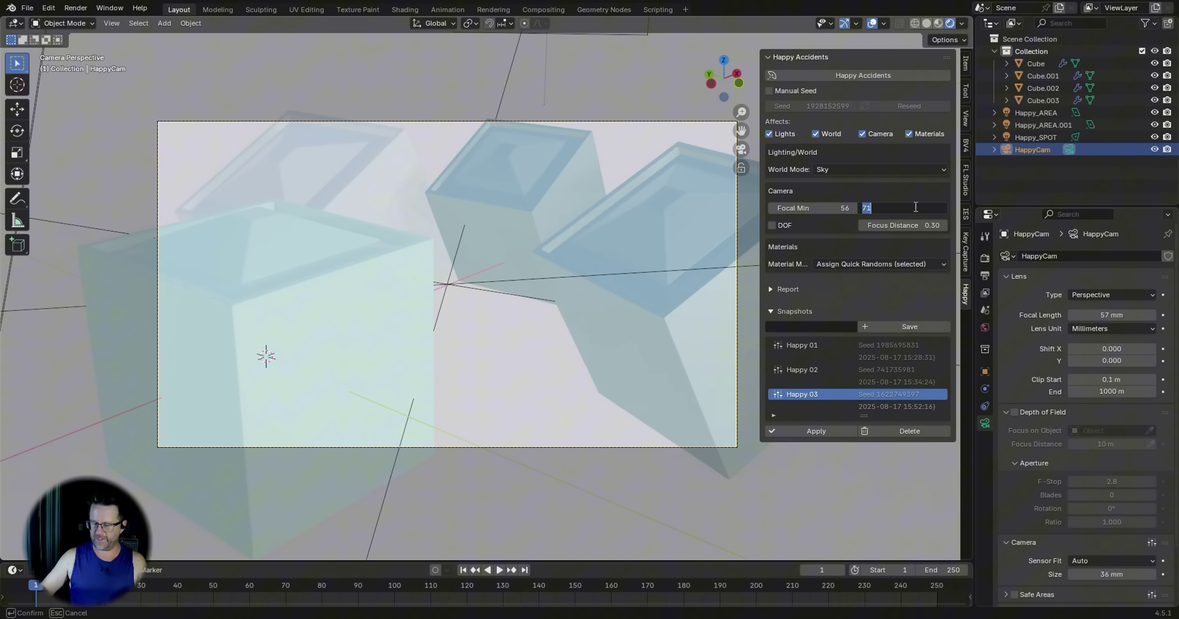
text(25)
key(Return)
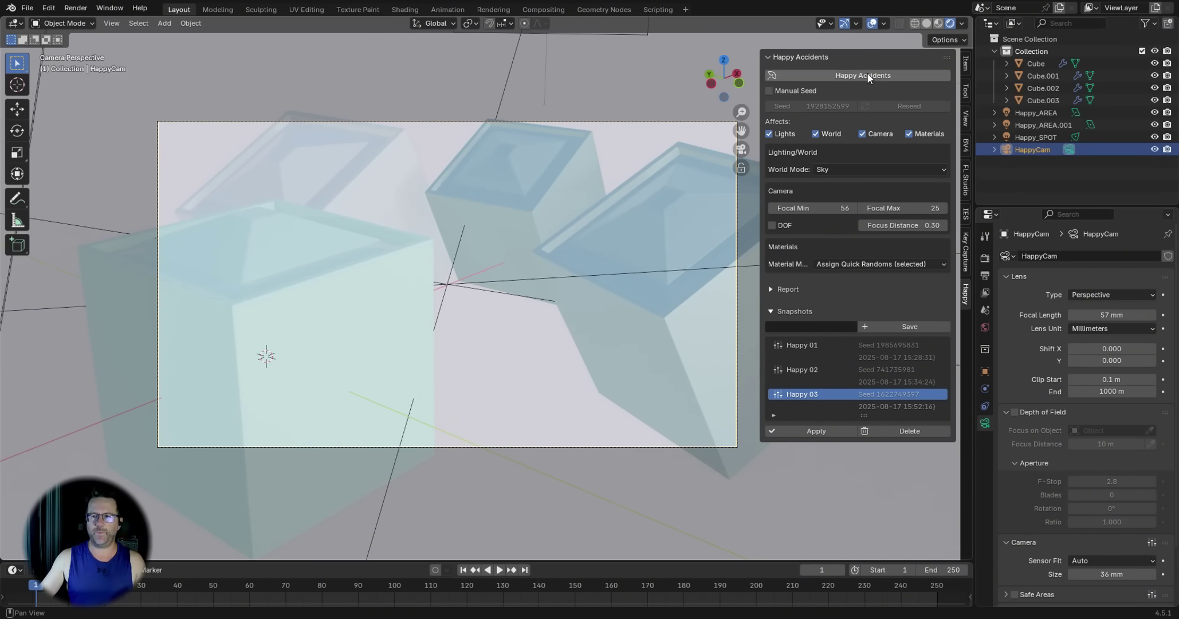
click(867, 74)
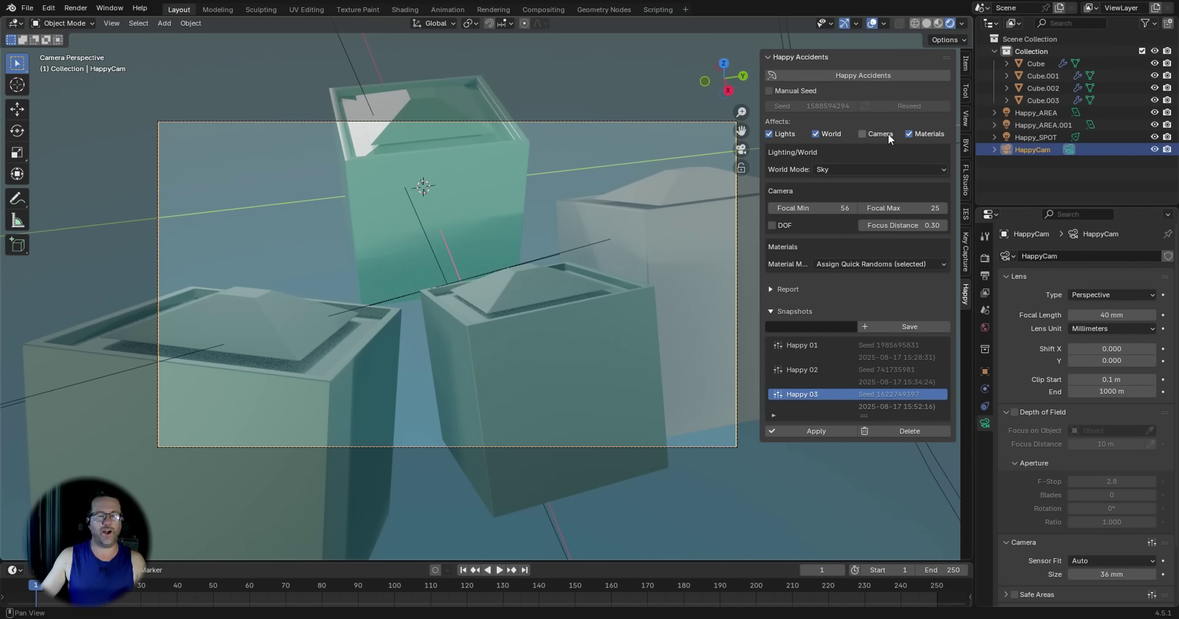
Reroll the scene a few times and include the world in randomisation again.
click(857, 75)
click(857, 76)
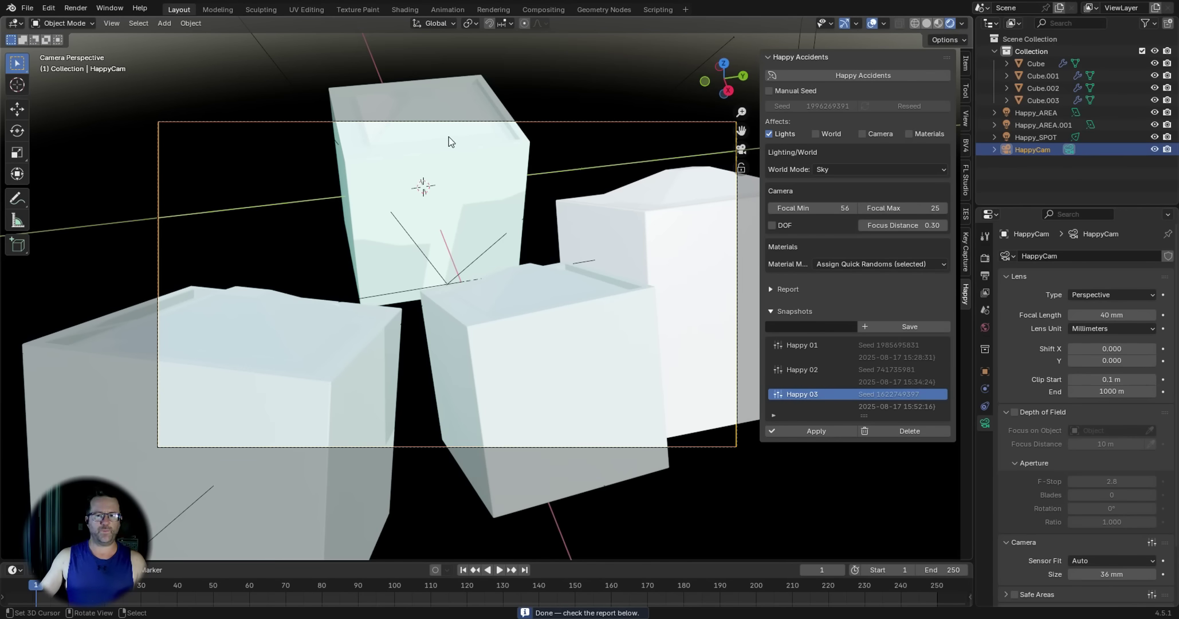
click(865, 72)
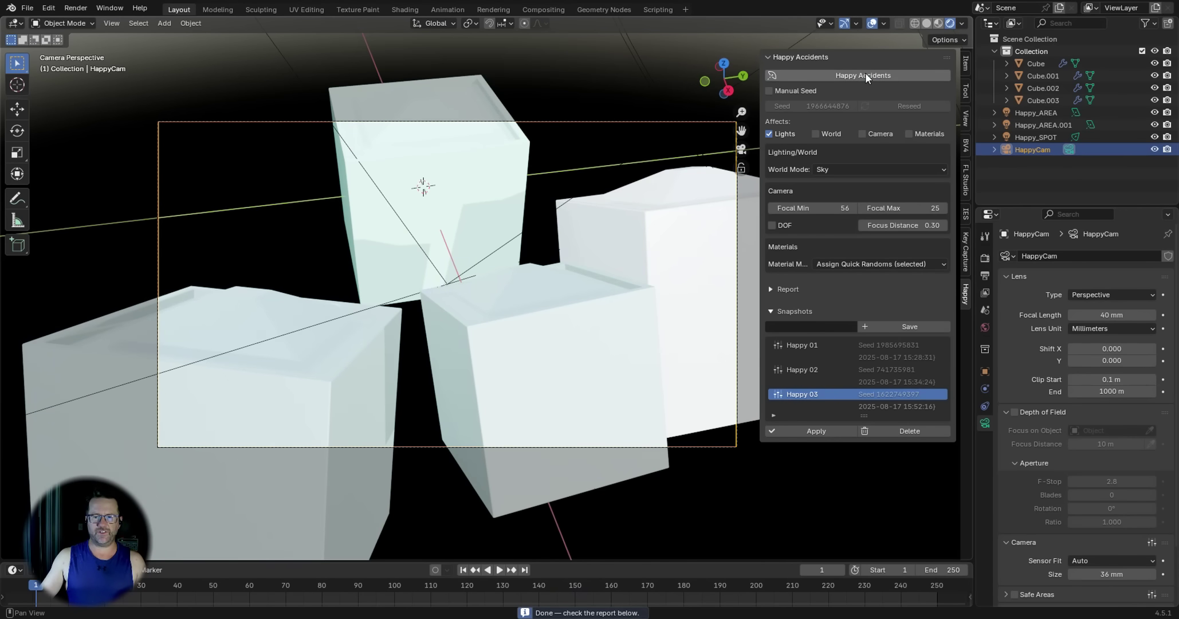
click(819, 132)
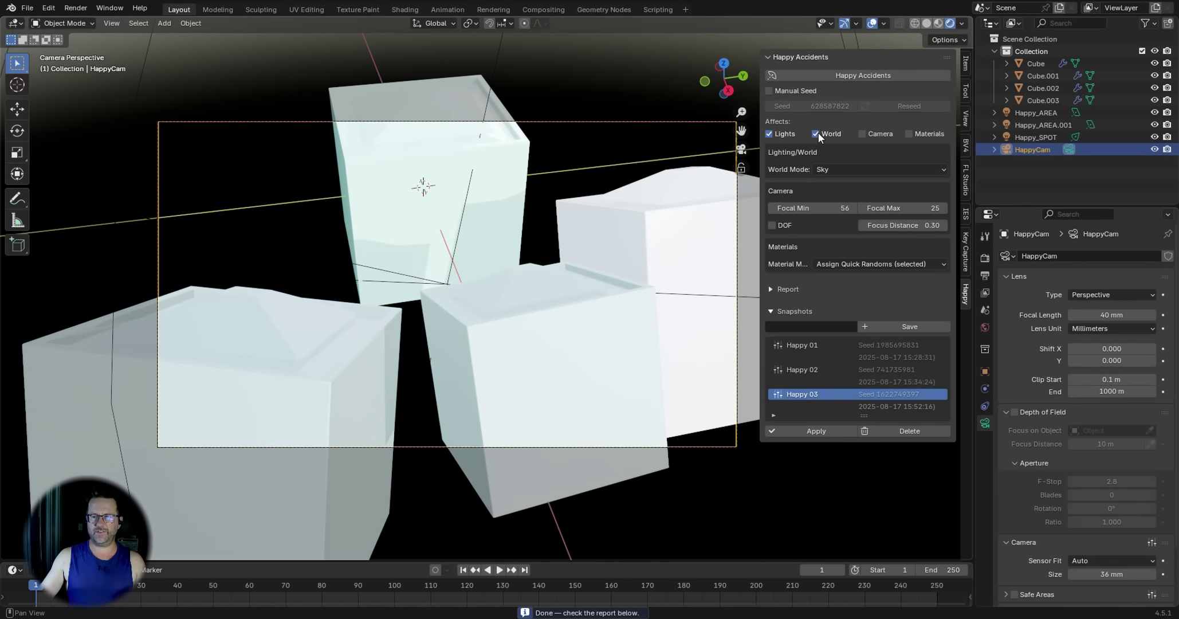
Reroll with world and camera randomised until a teal 30 mm variation appears.
click(844, 75)
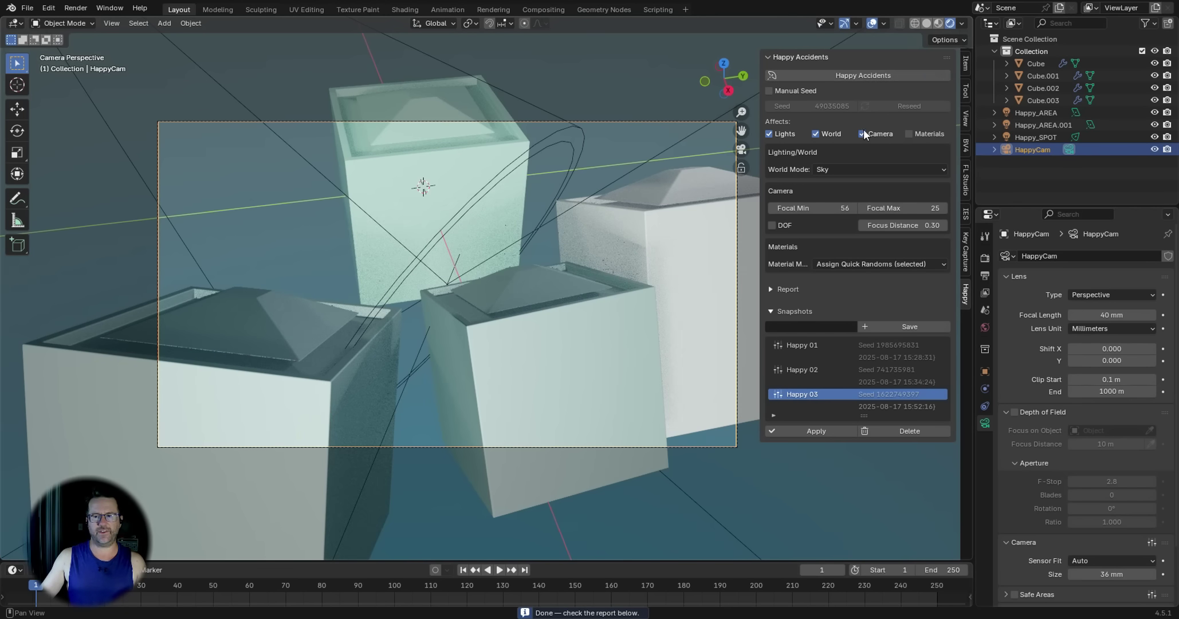
click(823, 77)
click(823, 76)
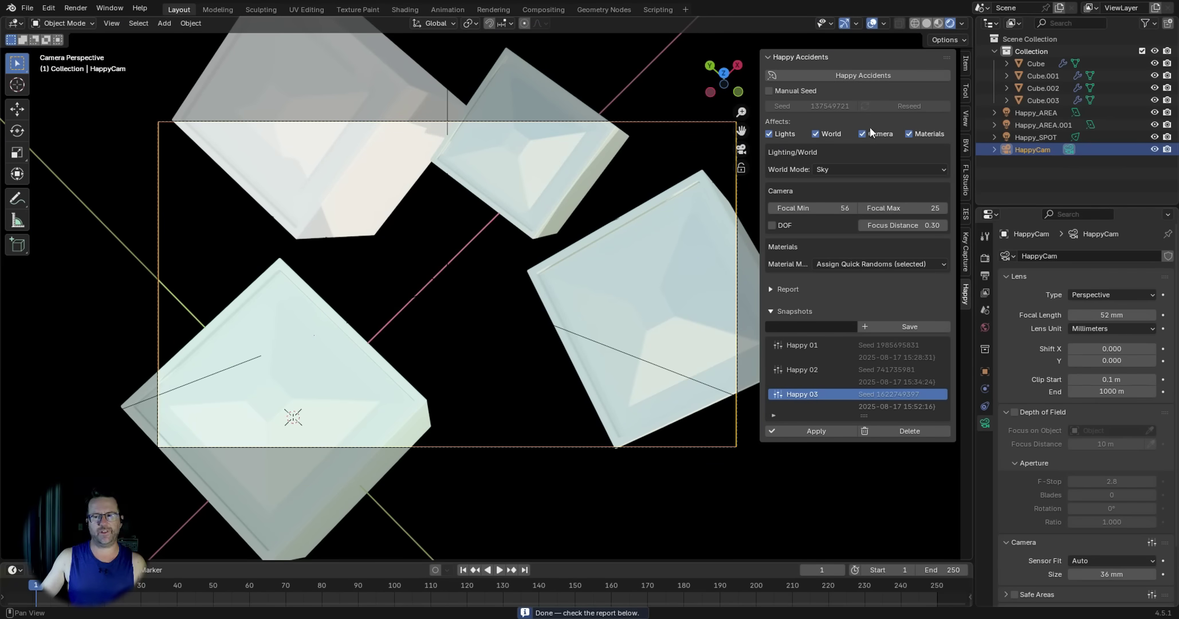
click(856, 75)
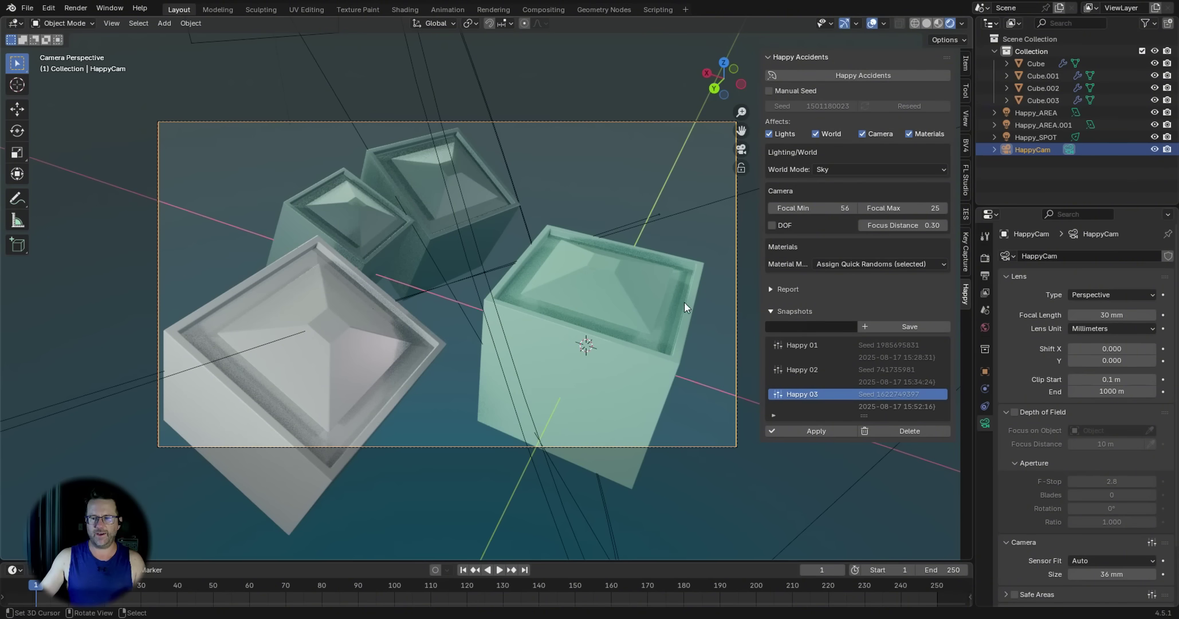
Name a new snapshot hAPPY pLACE and save the teal variation to it.
click(811, 327)
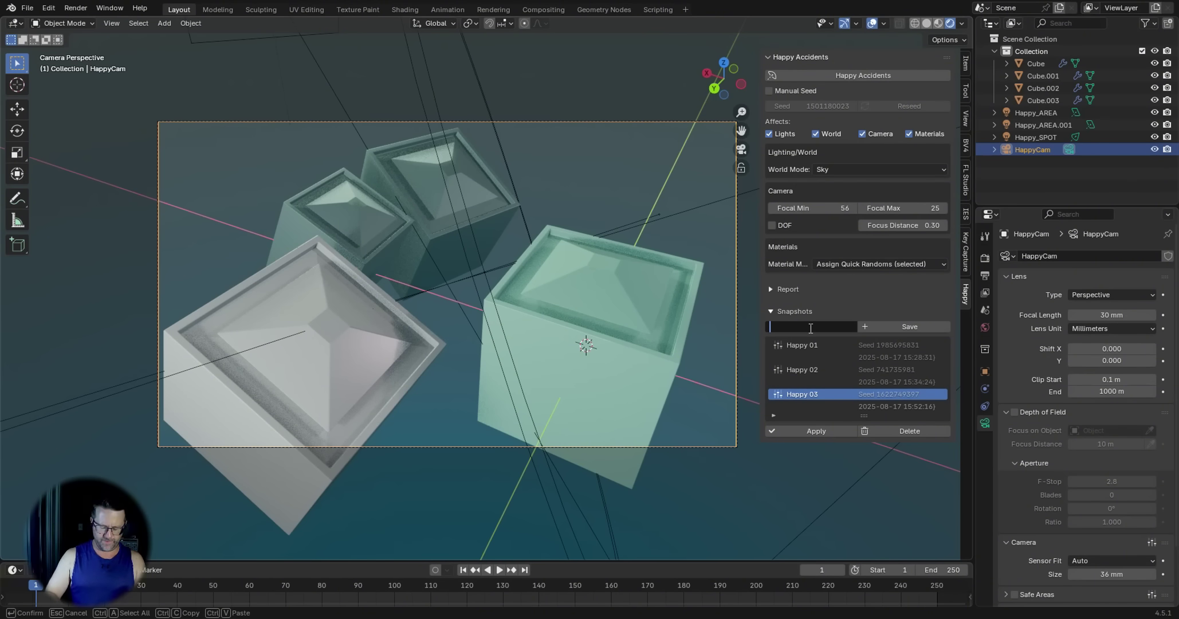
text(hAPP)
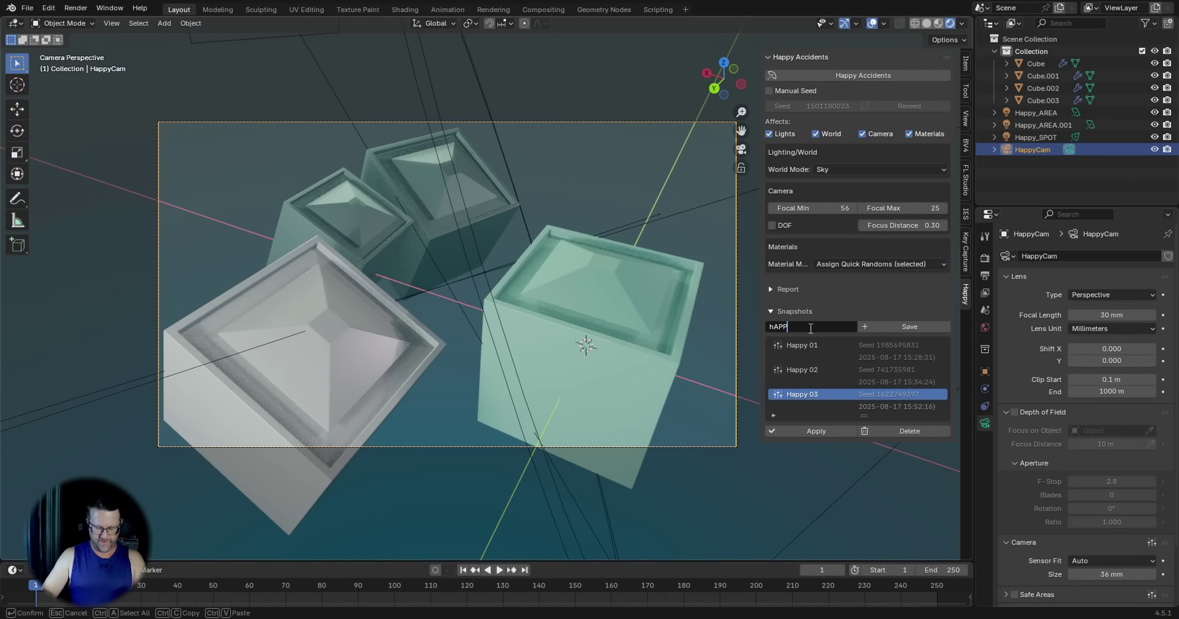
text(Y pLACE)
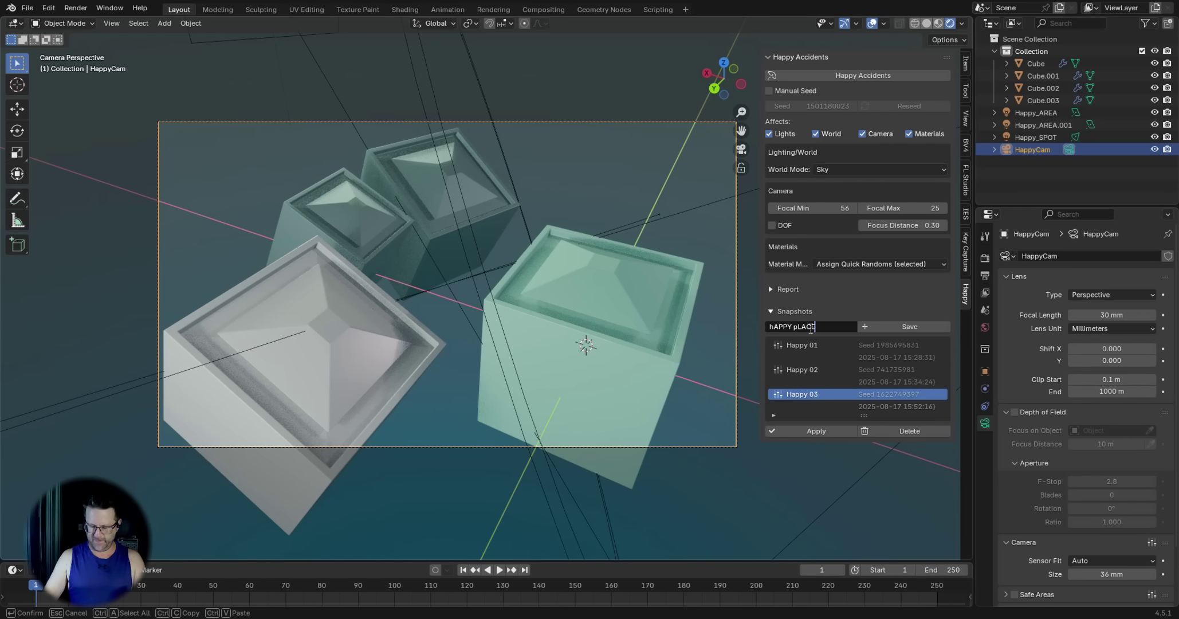
key(Return)
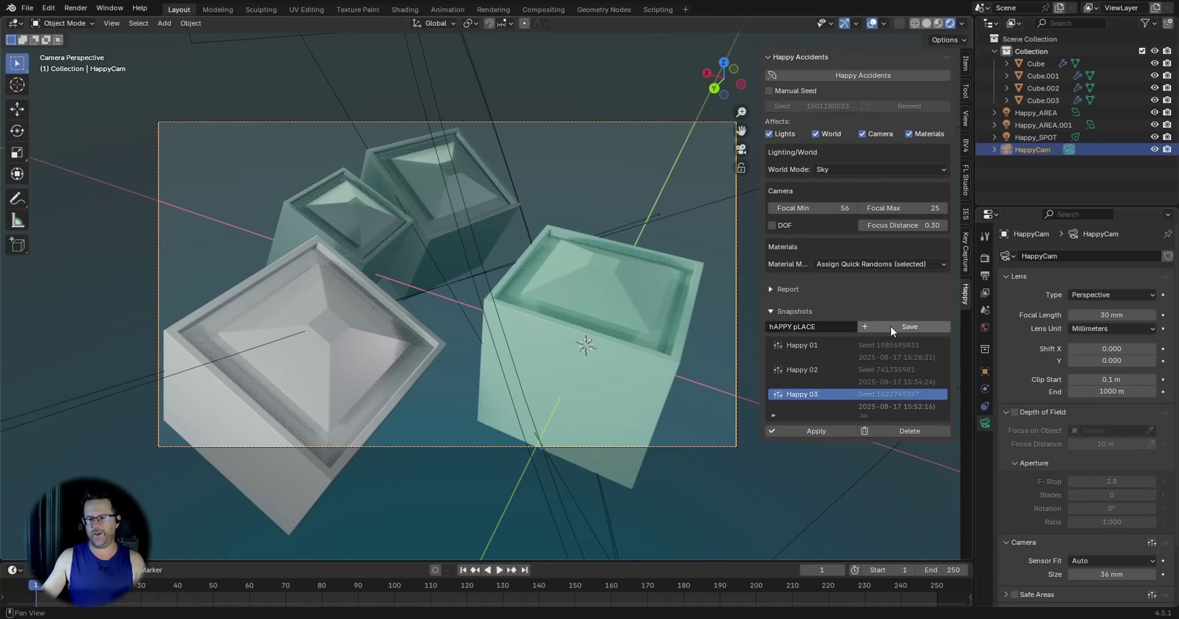
click(891, 325)
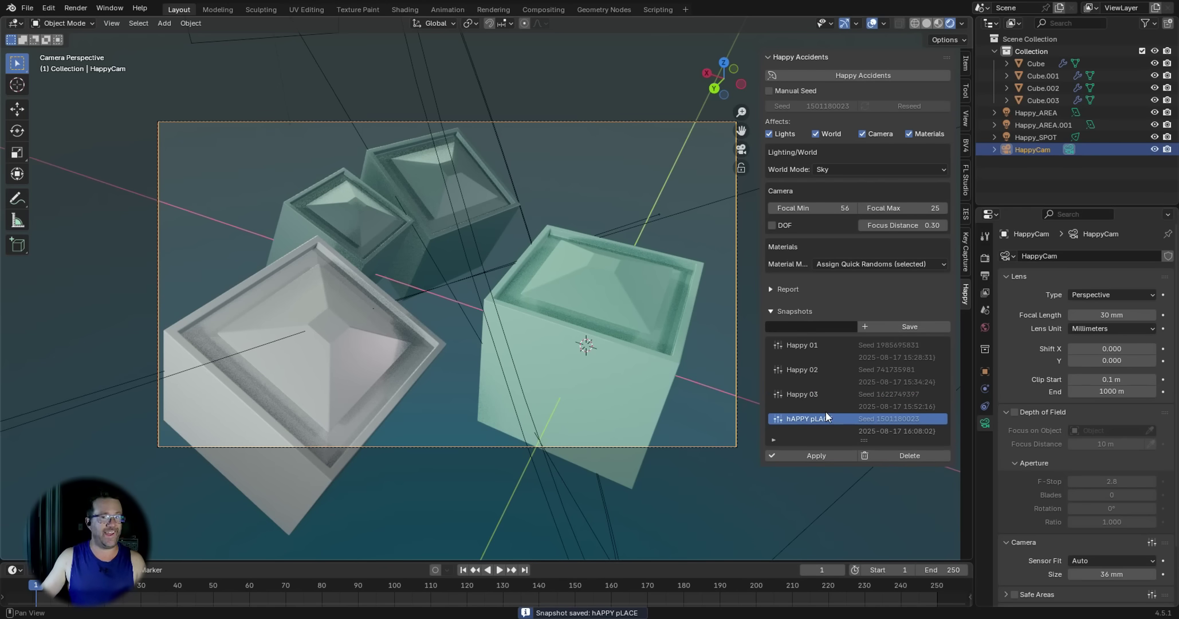
Apply snapshots Happy 03, Happy 02, Happy 01 and hAPPY pLACE one after another.
click(855, 394)
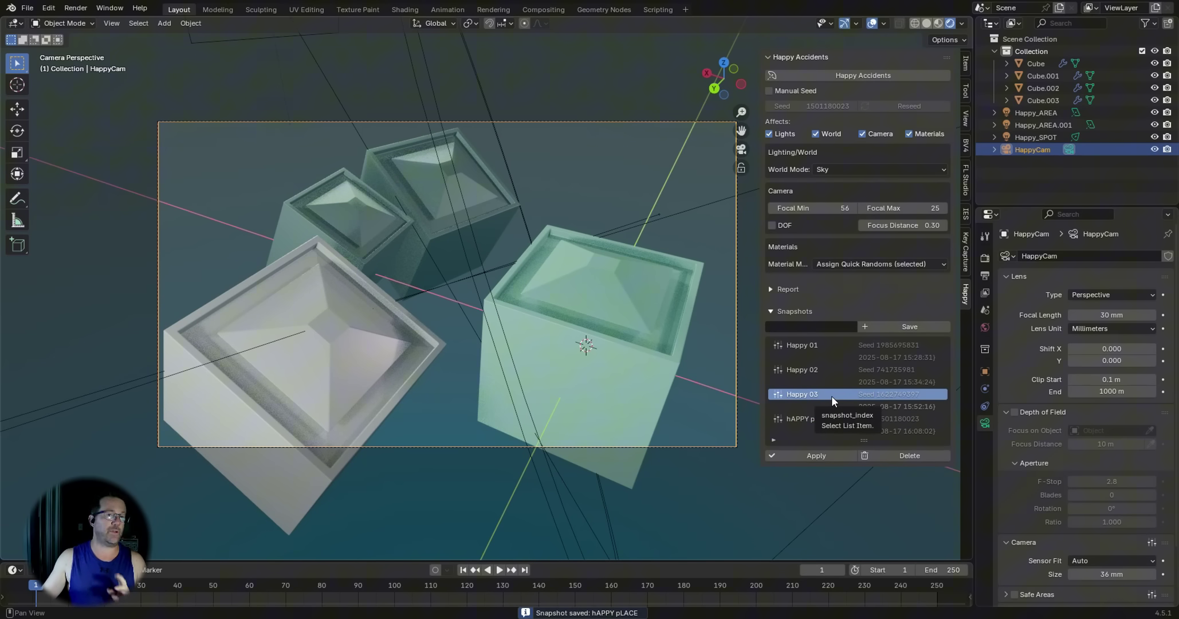
click(823, 456)
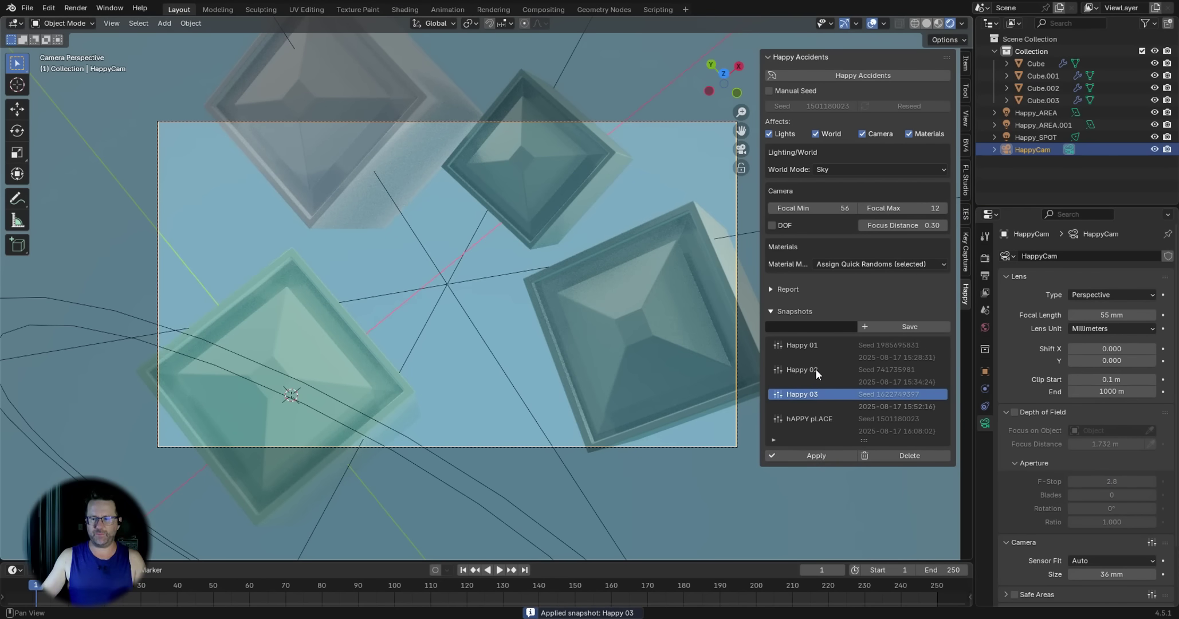
click(813, 369)
click(806, 456)
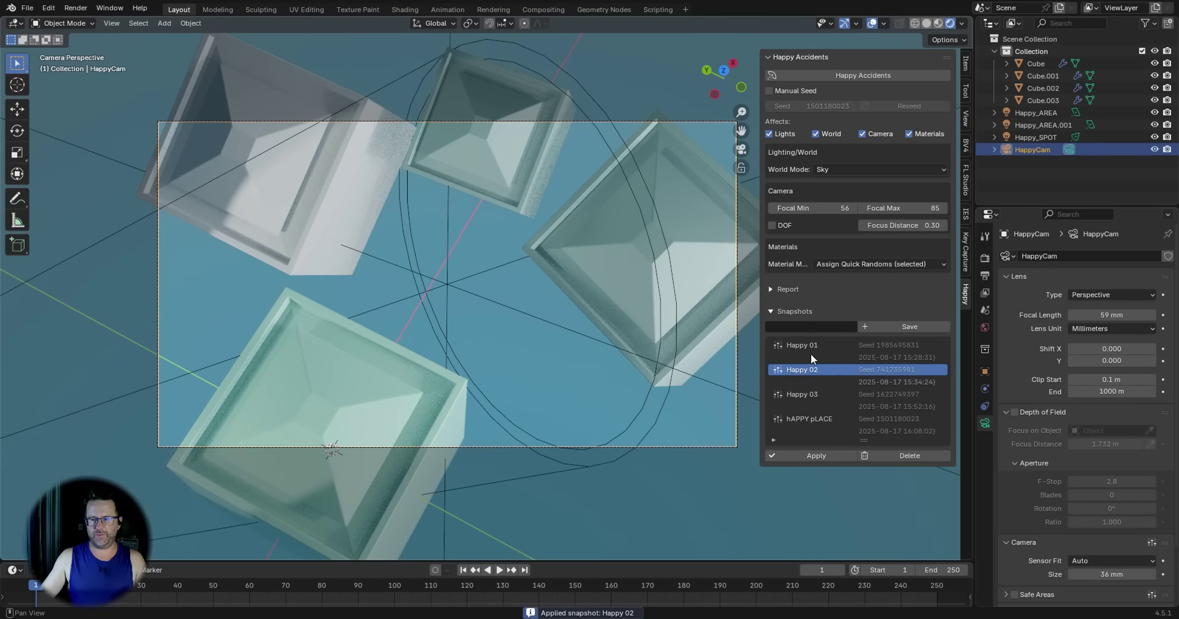
click(811, 347)
click(814, 456)
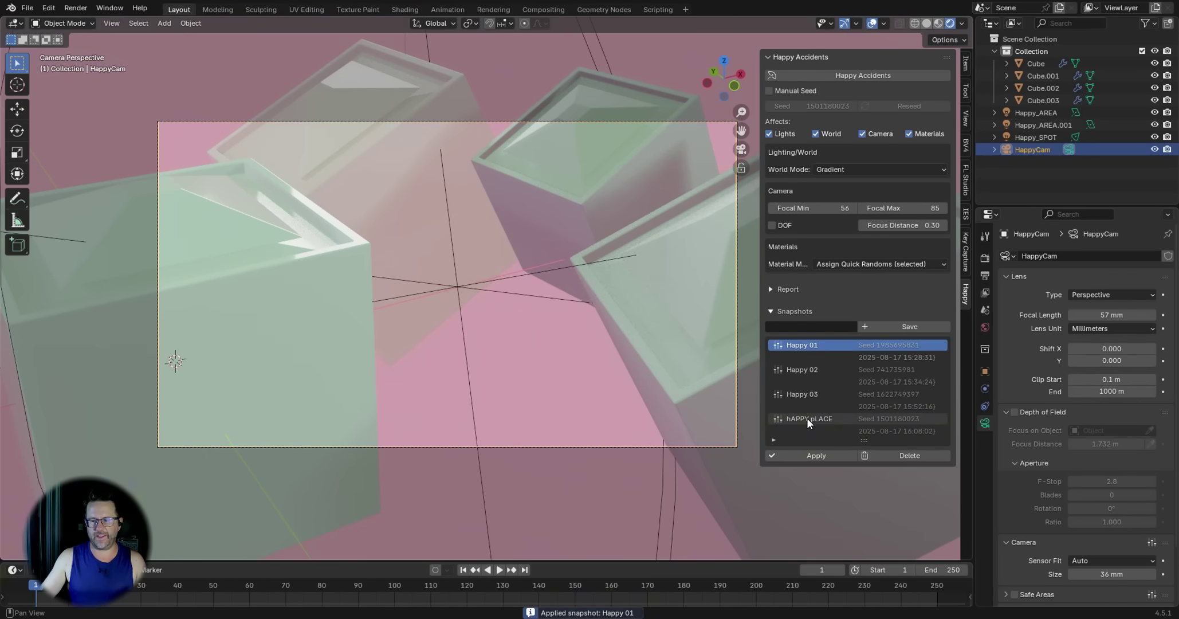
click(807, 419)
click(806, 457)
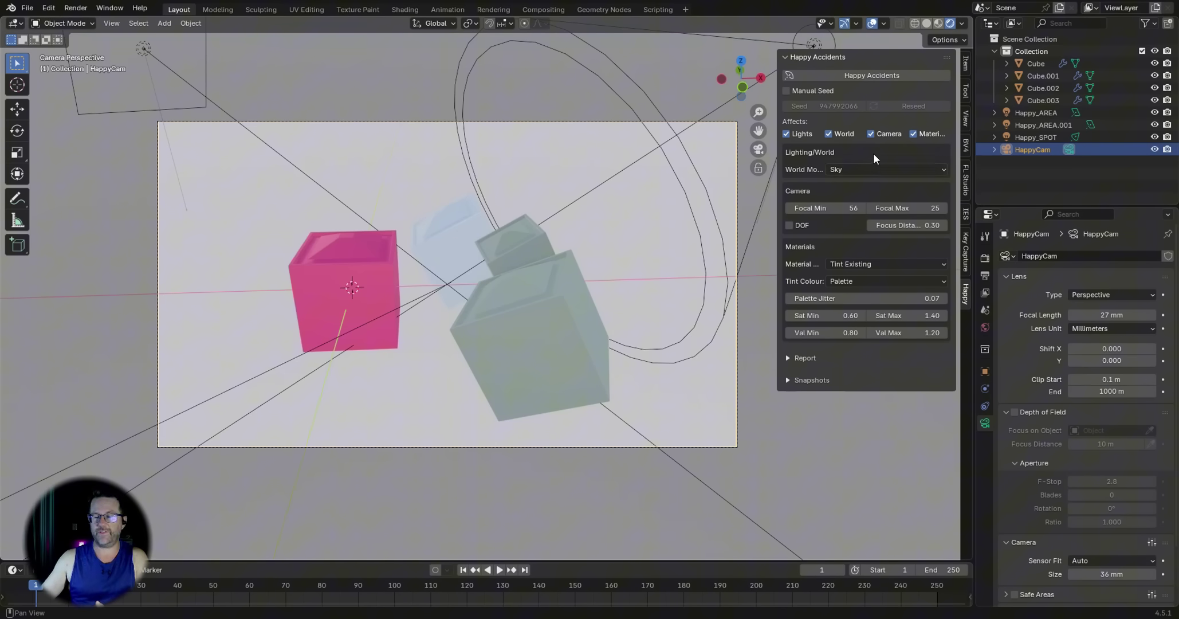
Review World Mode, then switch Material Mode from Tint Existing to Assign Quick Randoms (selected).
click(870, 173)
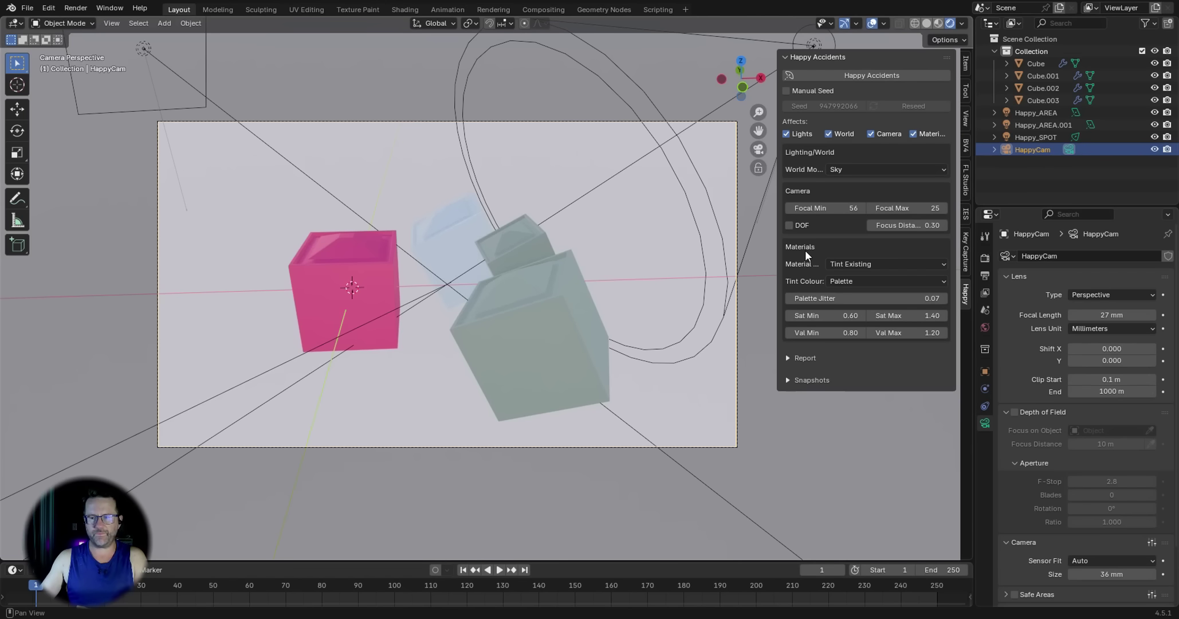
click(874, 262)
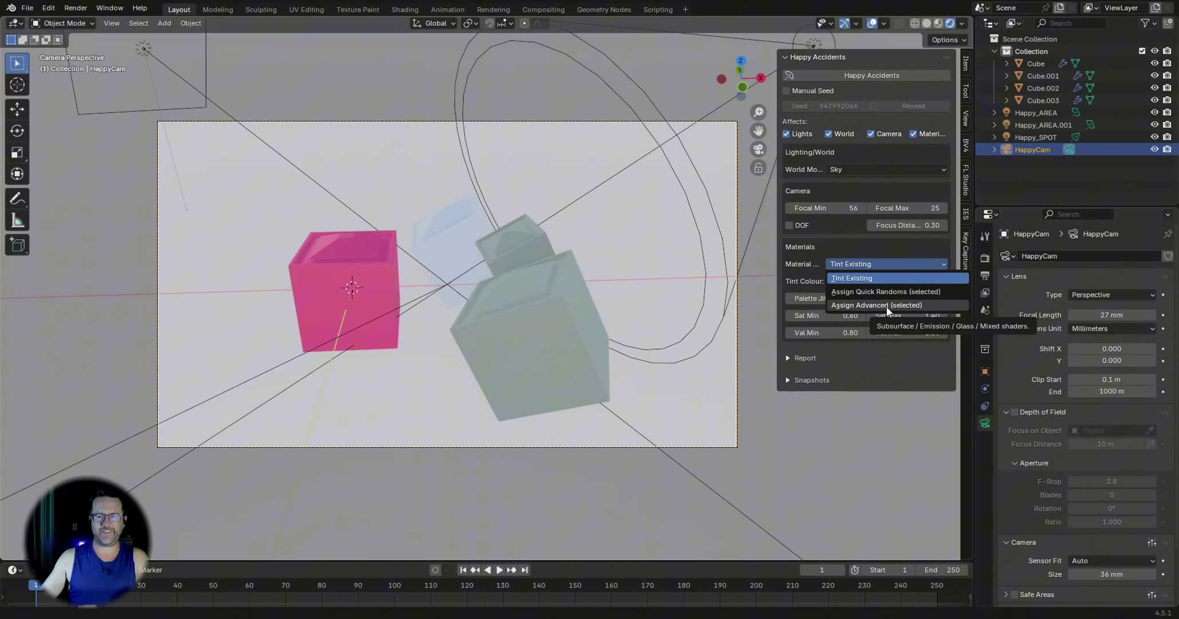
click(874, 278)
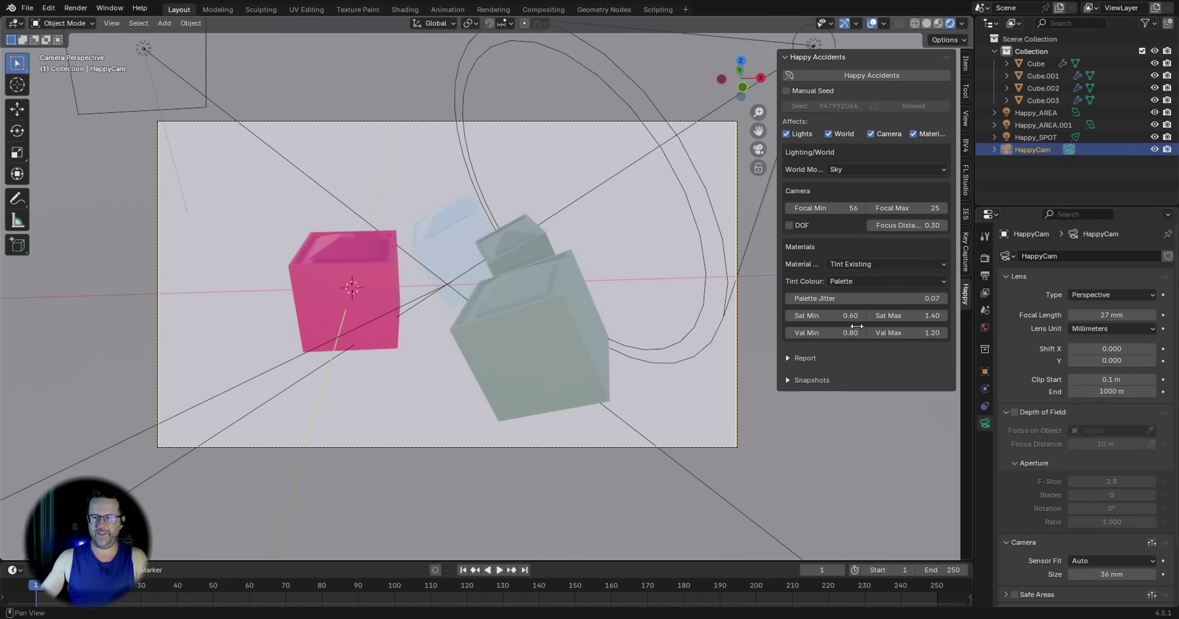
click(874, 264)
click(858, 291)
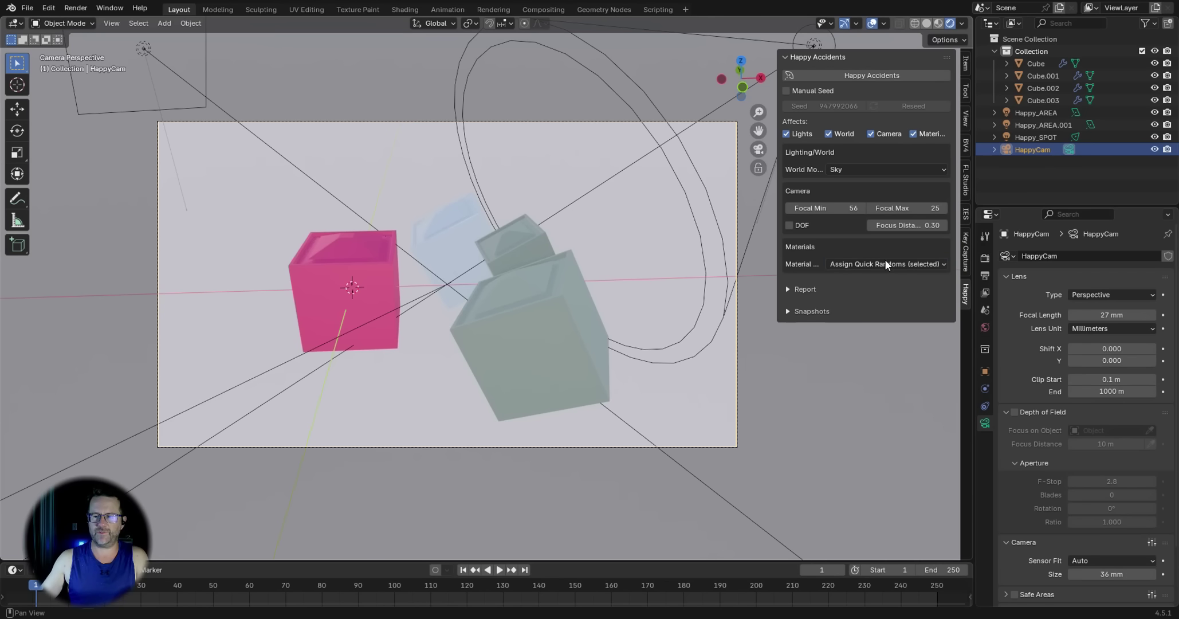
Reroll lights, world, camera and quick random materials six times.
click(871, 74)
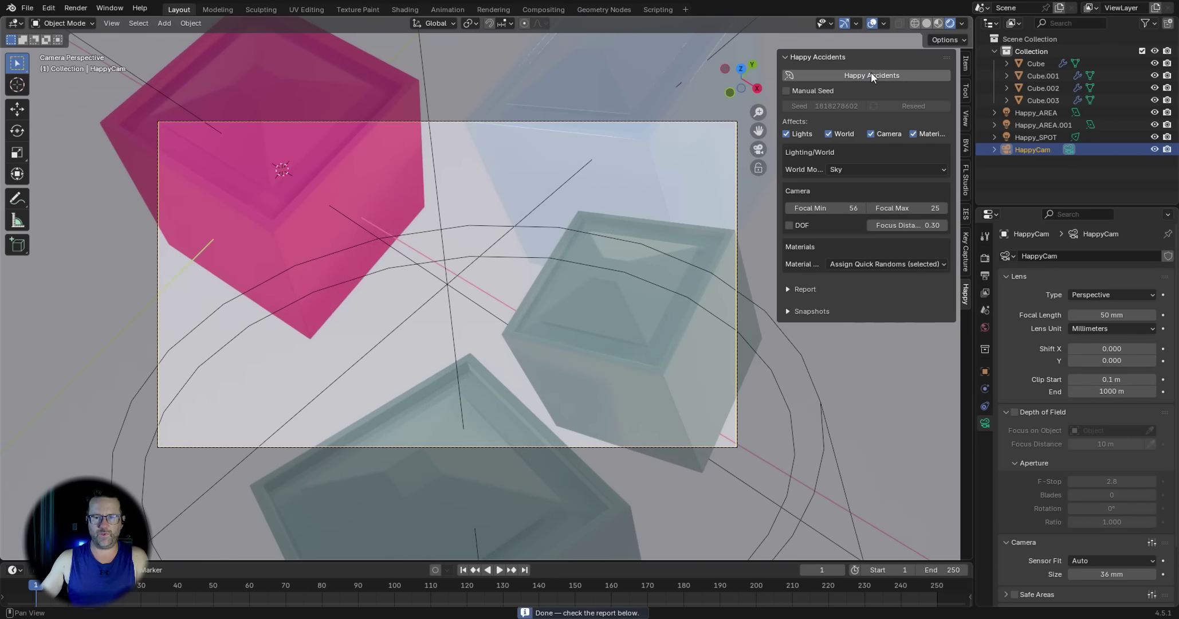
click(871, 75)
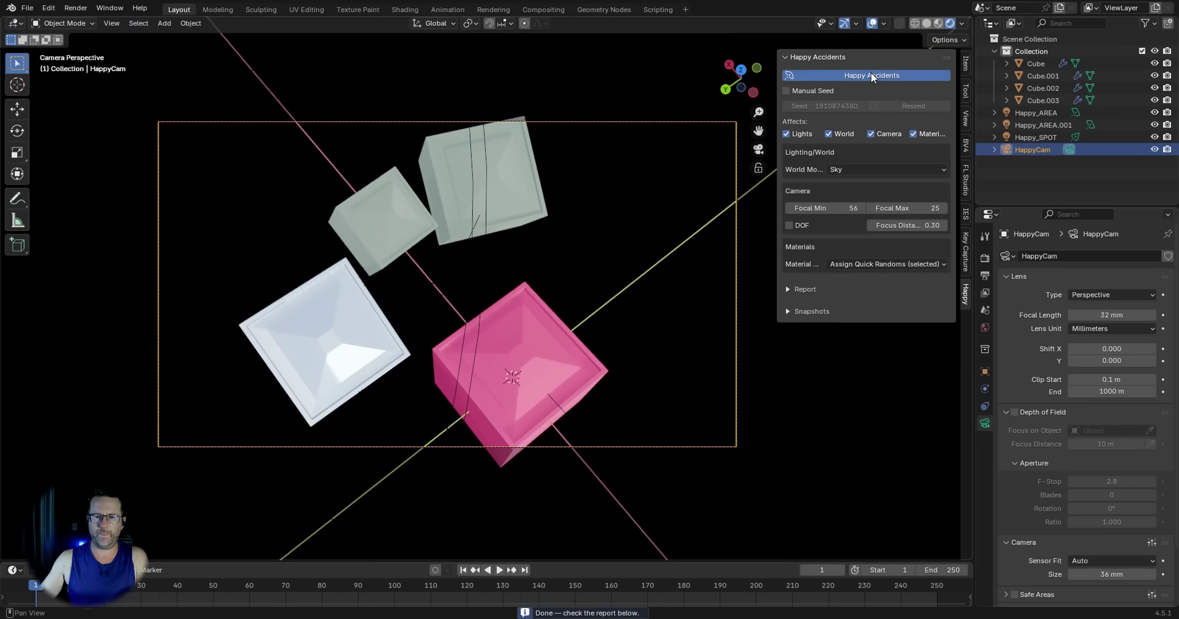
click(871, 75)
click(870, 75)
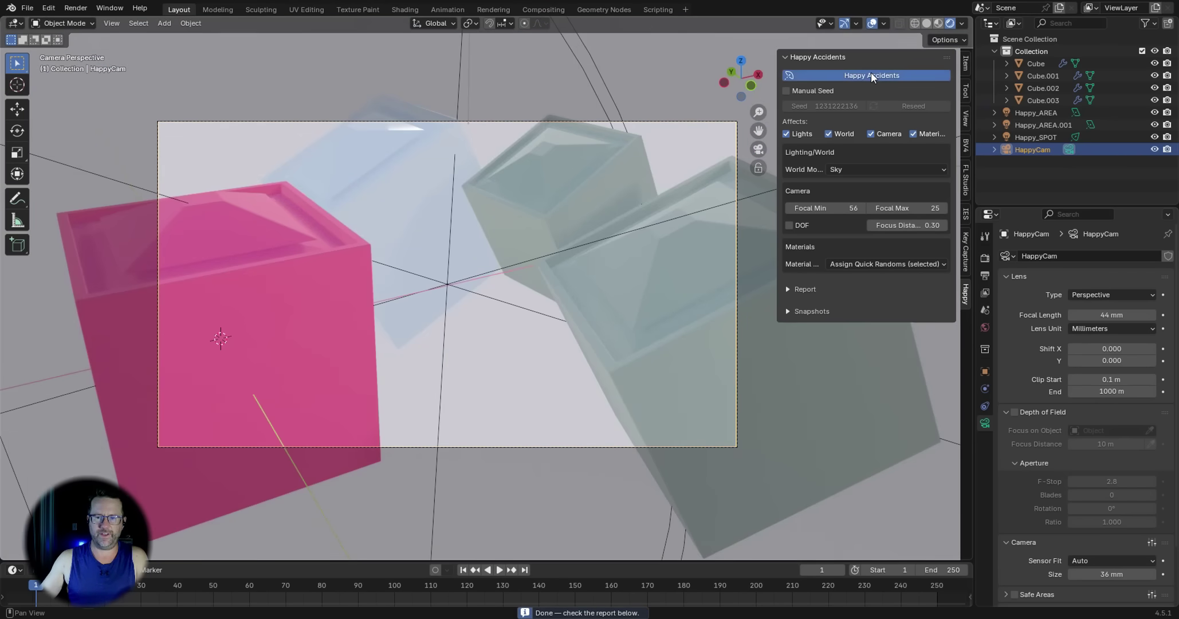
click(870, 74)
click(870, 75)
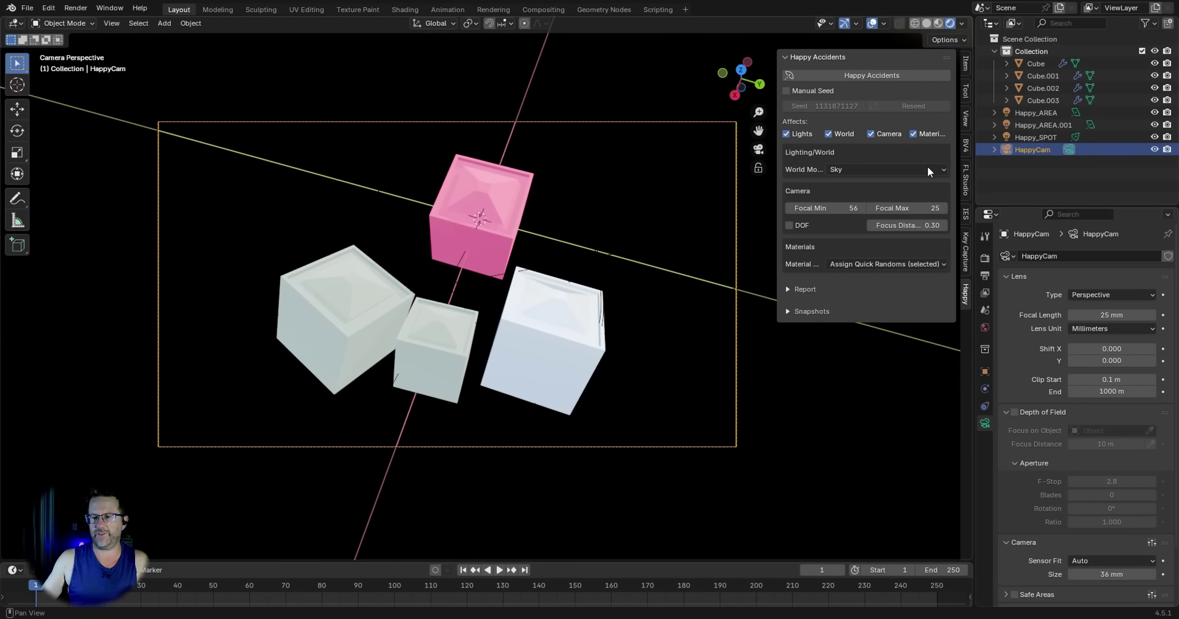
Exclude Materials from Affects and reroll only lights, world and camera twice.
click(915, 133)
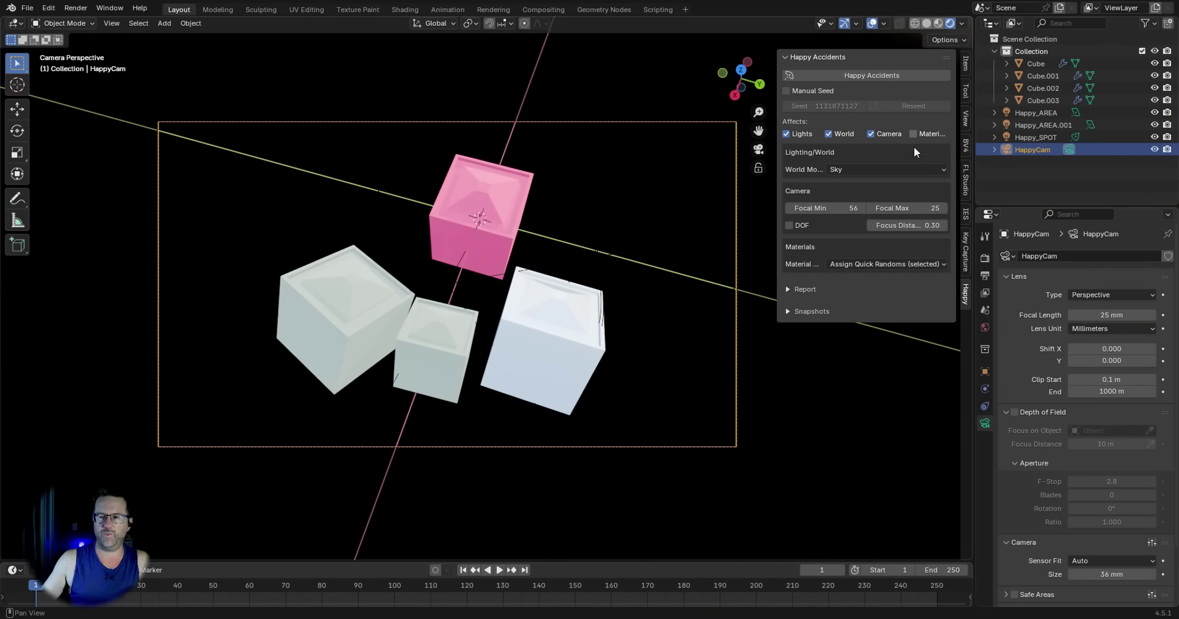
click(870, 73)
click(870, 74)
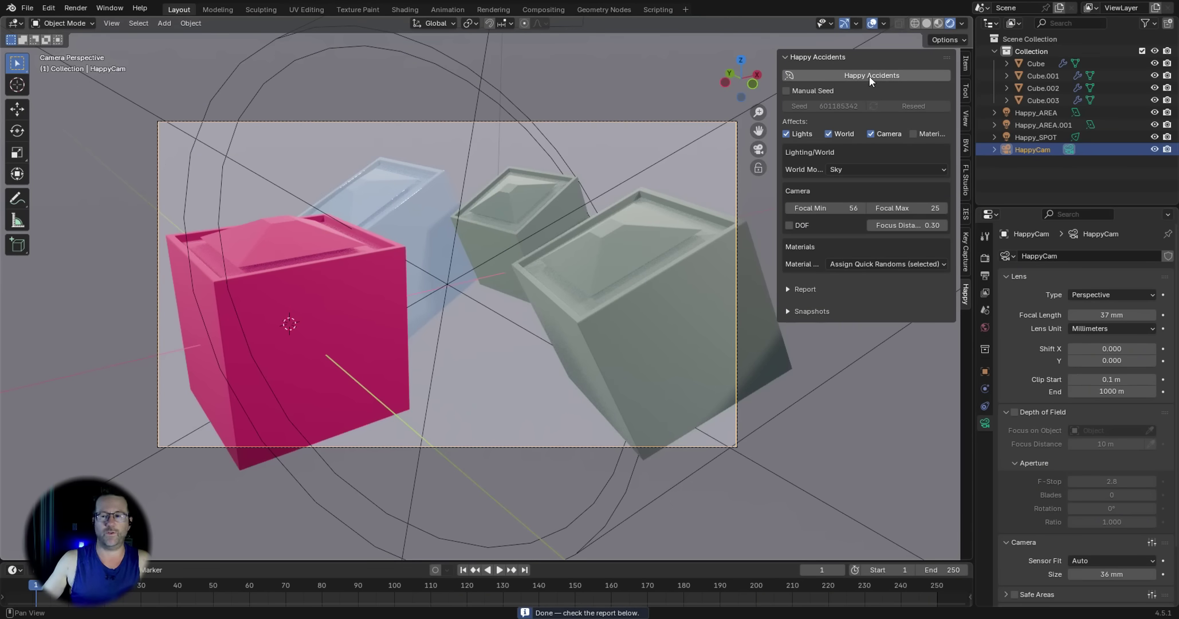
Set Material Mode to Assign Advanced (selected) with Glass as the advanced type.
click(881, 264)
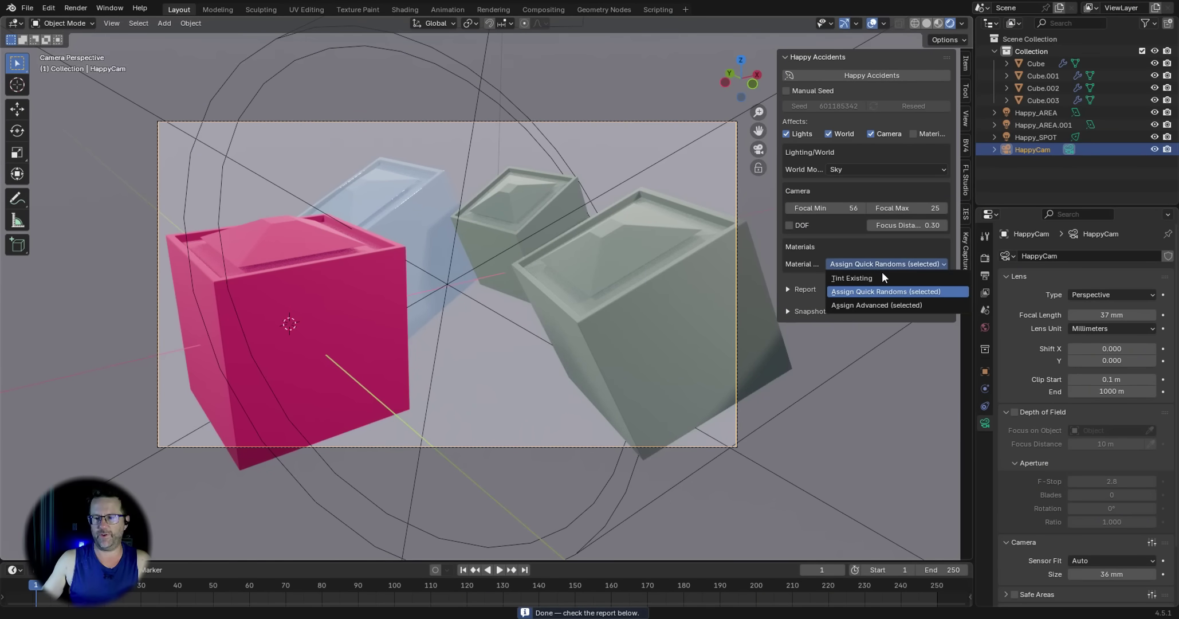
click(870, 304)
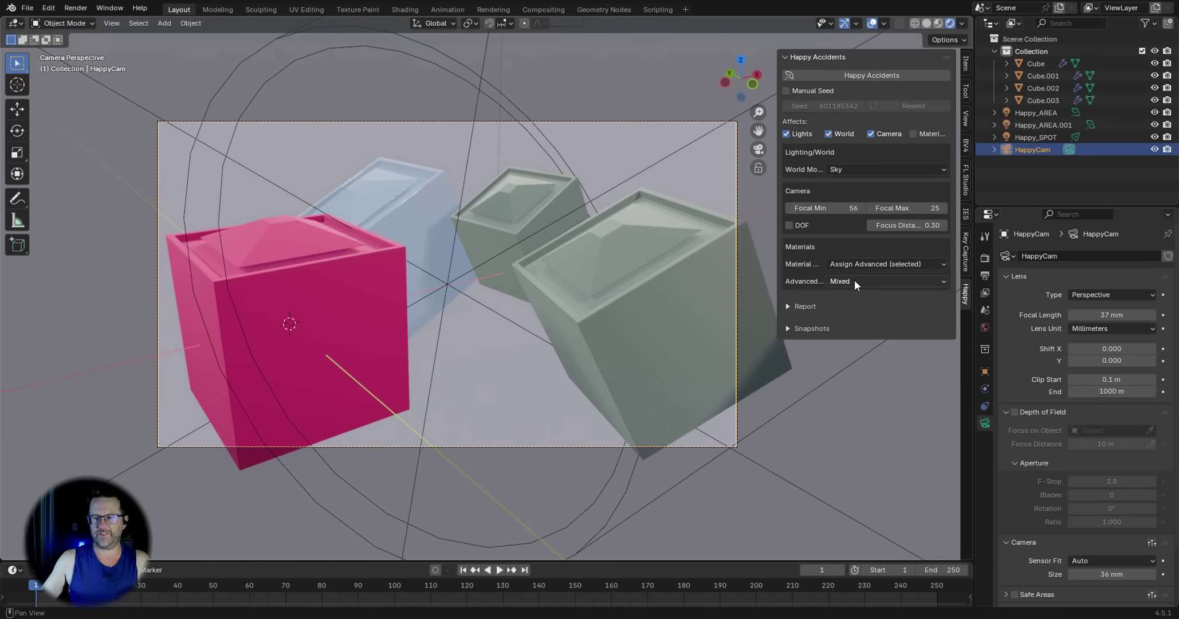
click(860, 279)
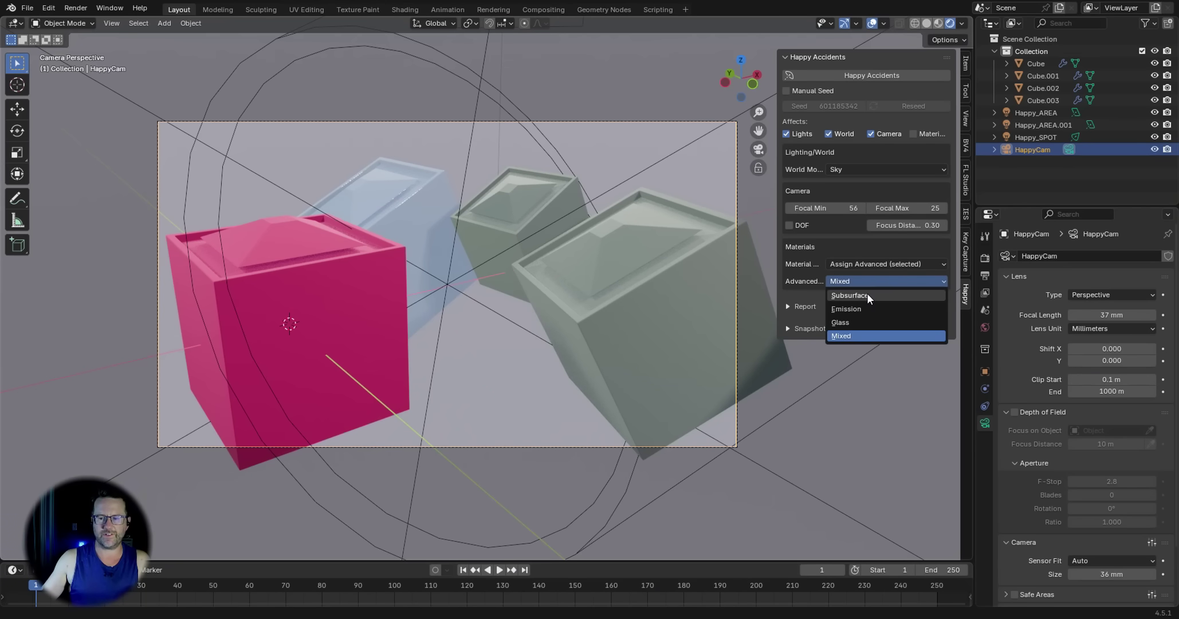
click(872, 322)
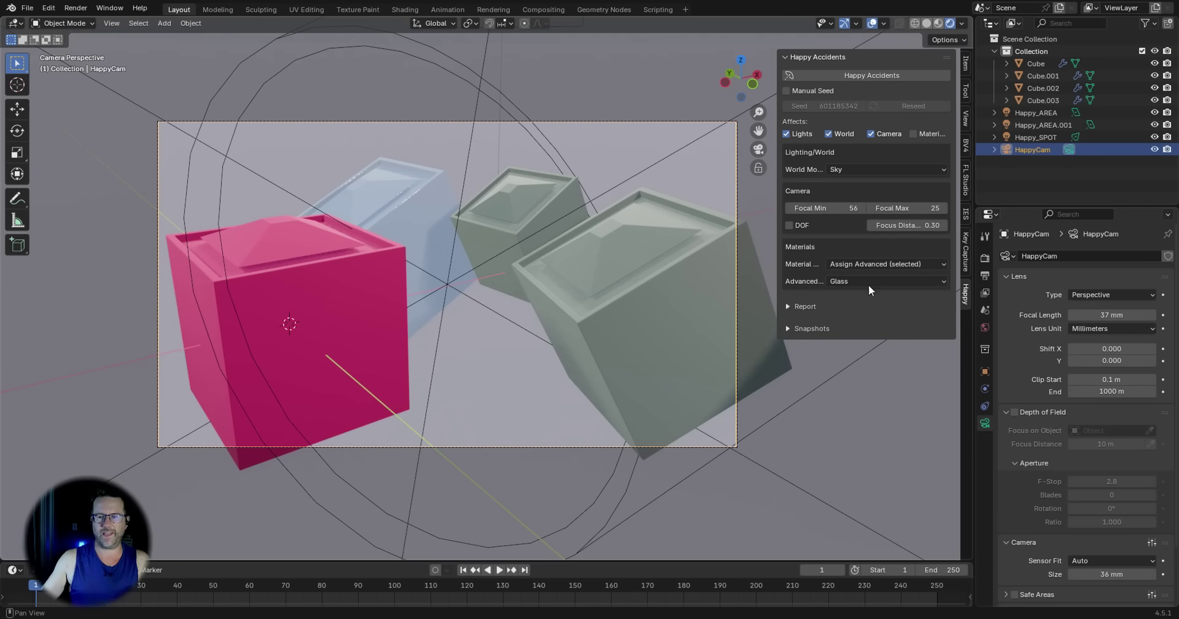
Reroll the scene twice with glass materials and expand the Report of the last generation.
click(864, 73)
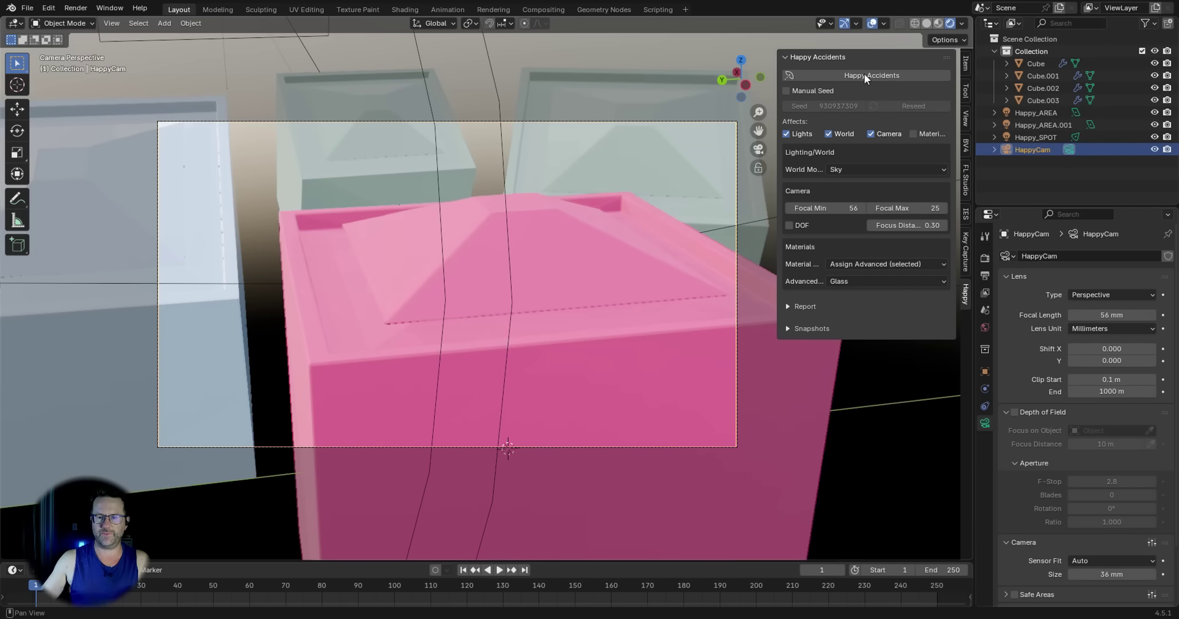
click(831, 75)
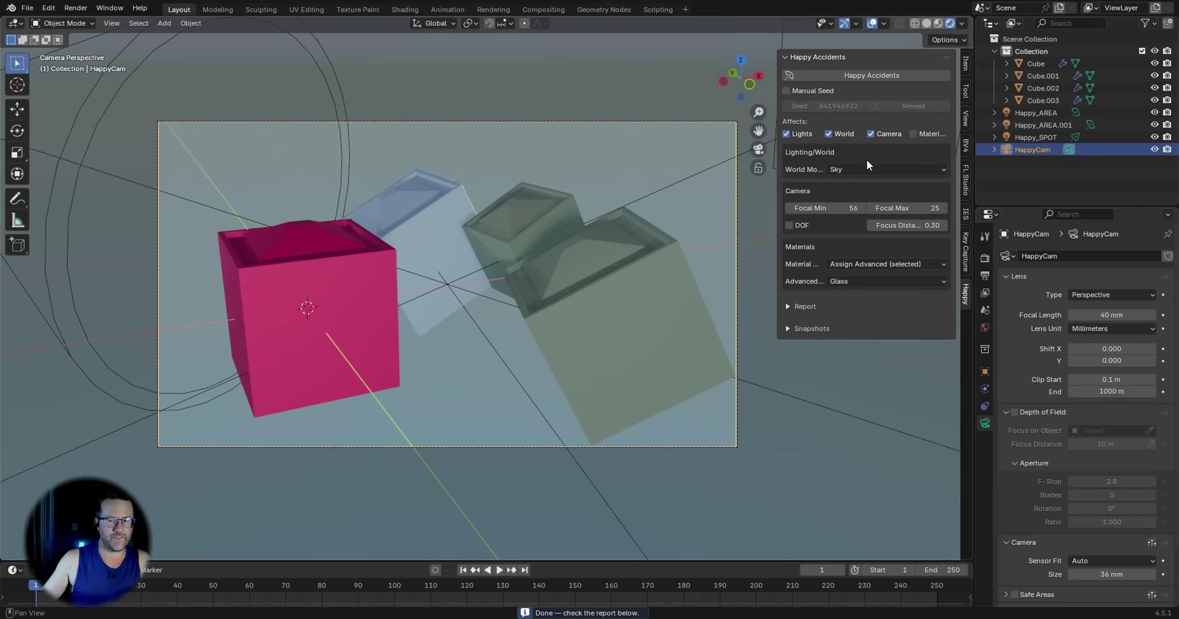
click(788, 307)
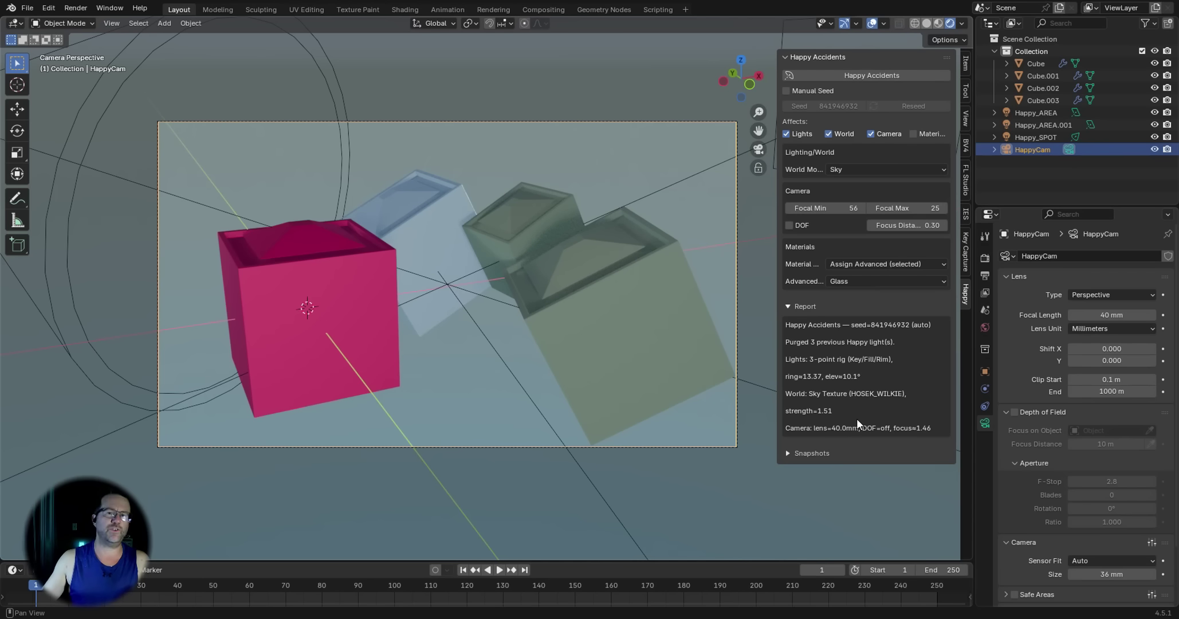
Collapse the report, review the saved snapshots without naming a new one, then collapse Snapshots.
click(791, 306)
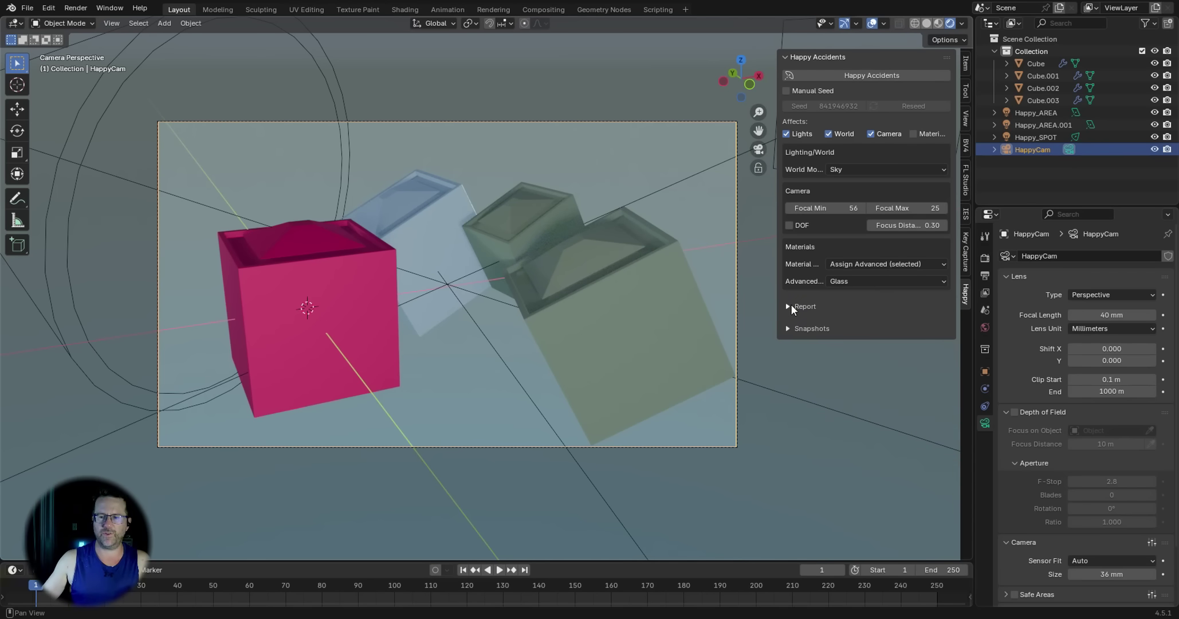
click(788, 328)
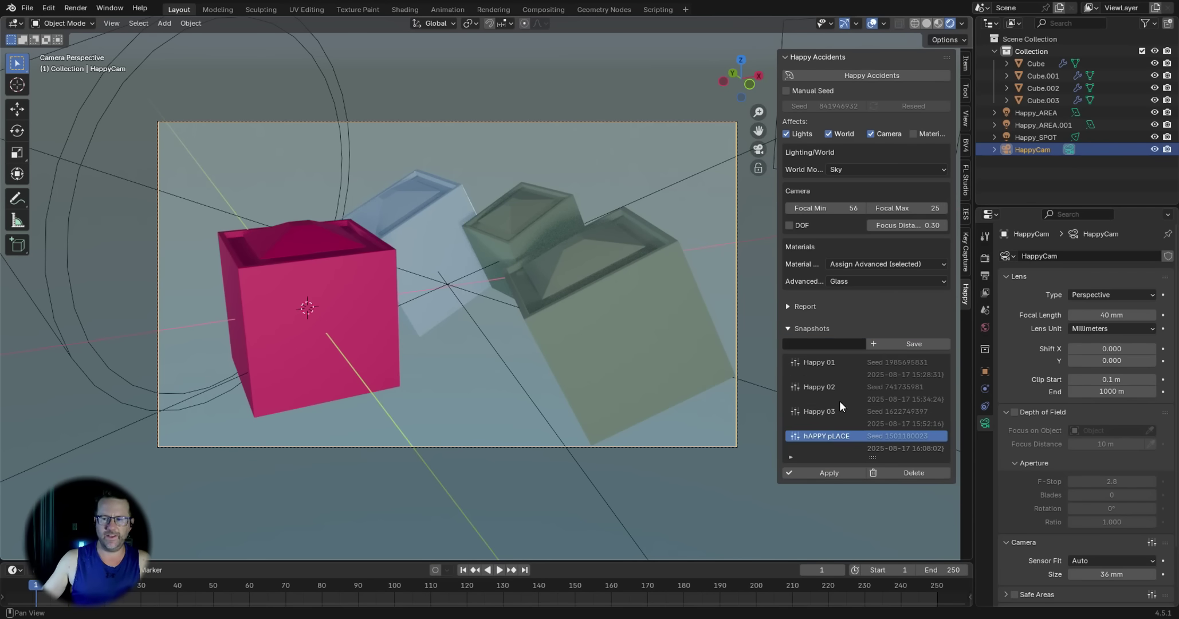
click(814, 343)
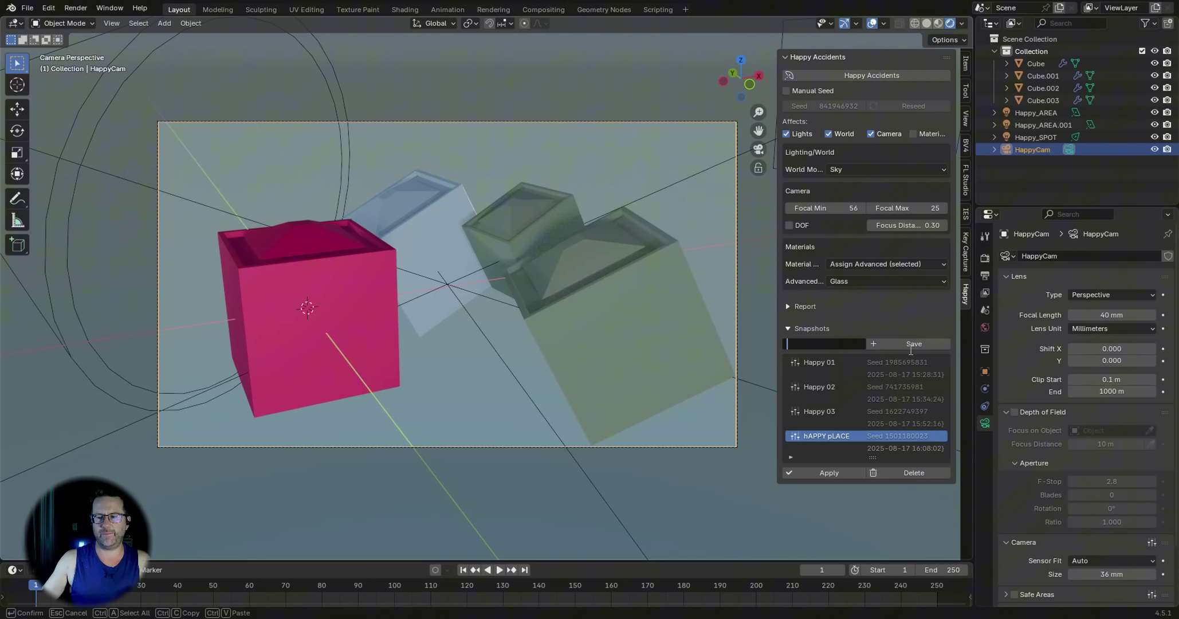
key(Escape)
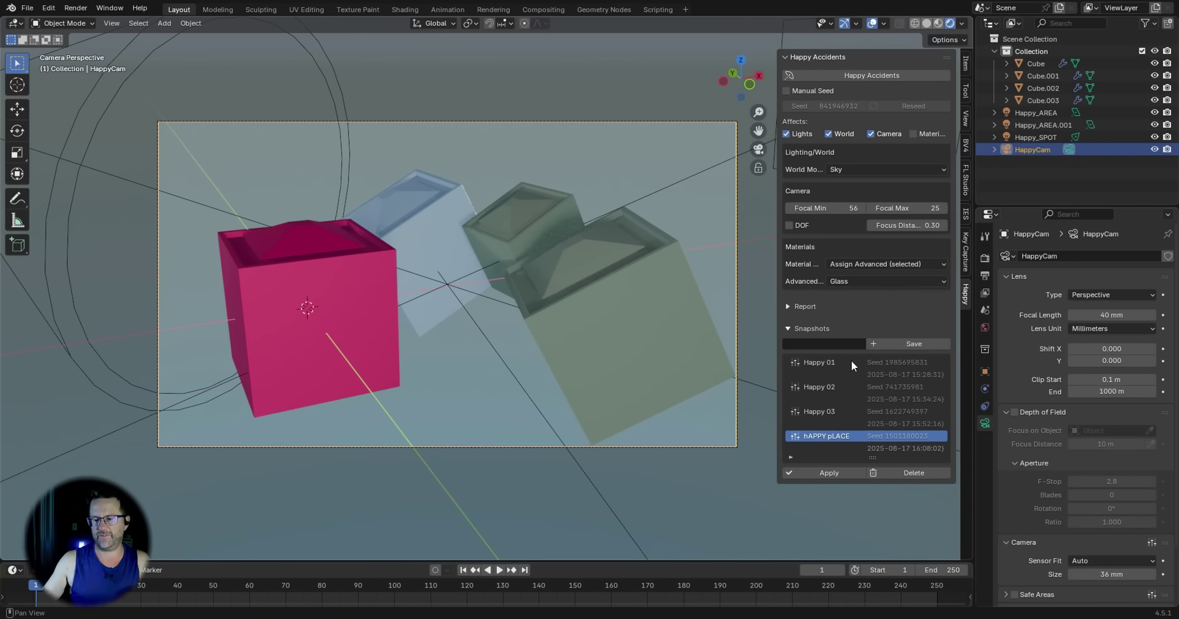
click(788, 324)
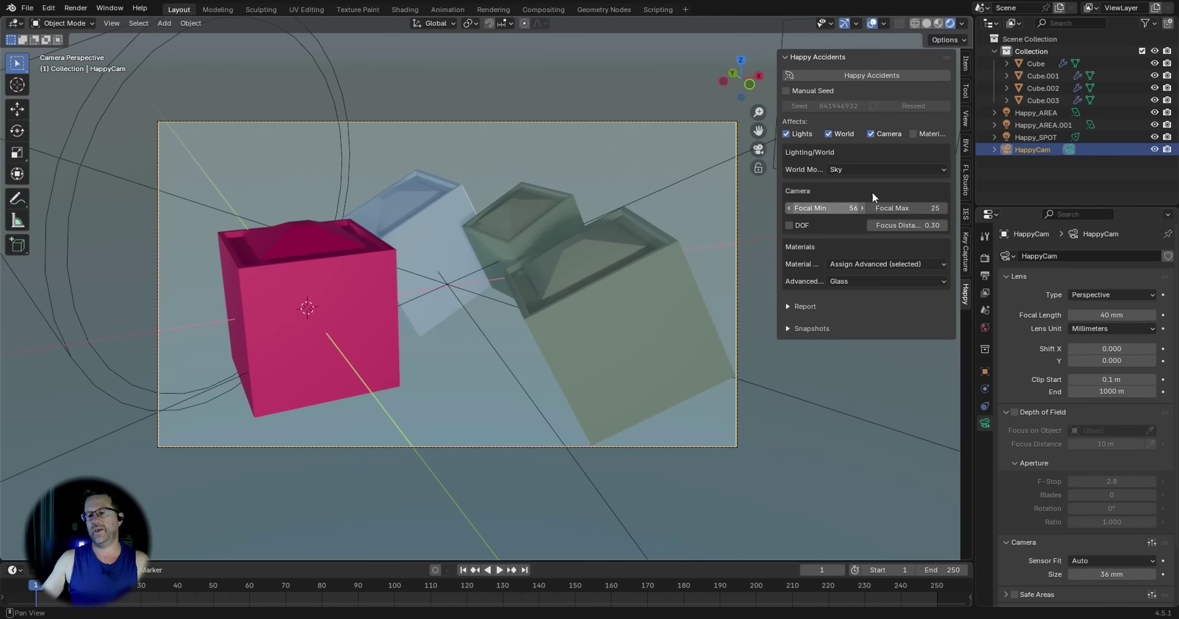